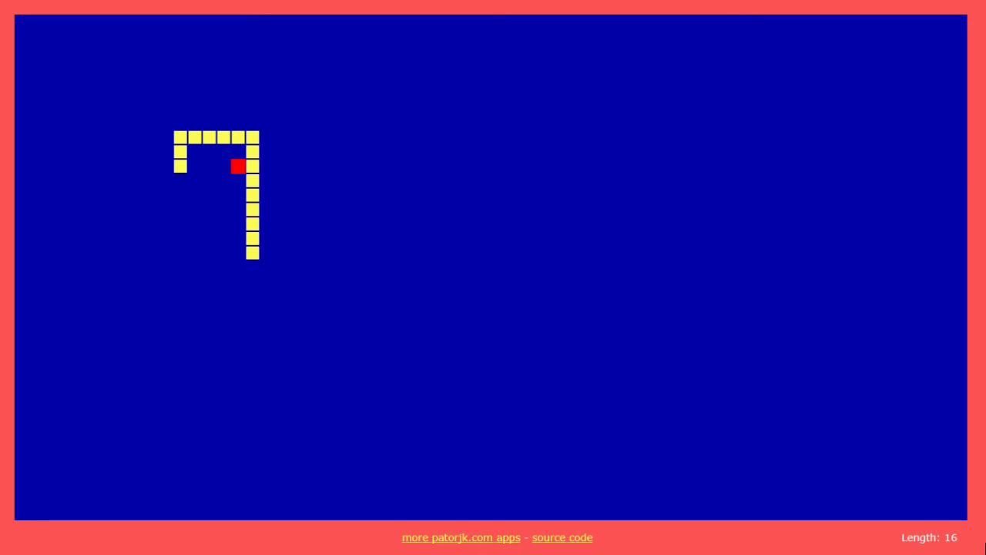
Start a Snake round with the arrow keys and eat the first few food squares
key("Left")
key("Up")
key("Right")
key("Down")
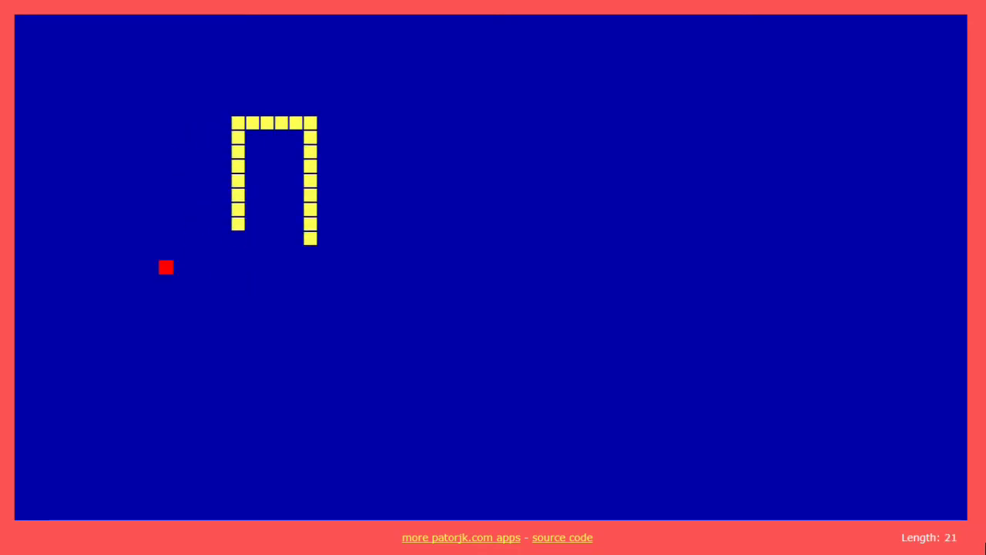
key("Down")
key("Right")
key("Up")
key("Right")
key("Up")
key("Left")
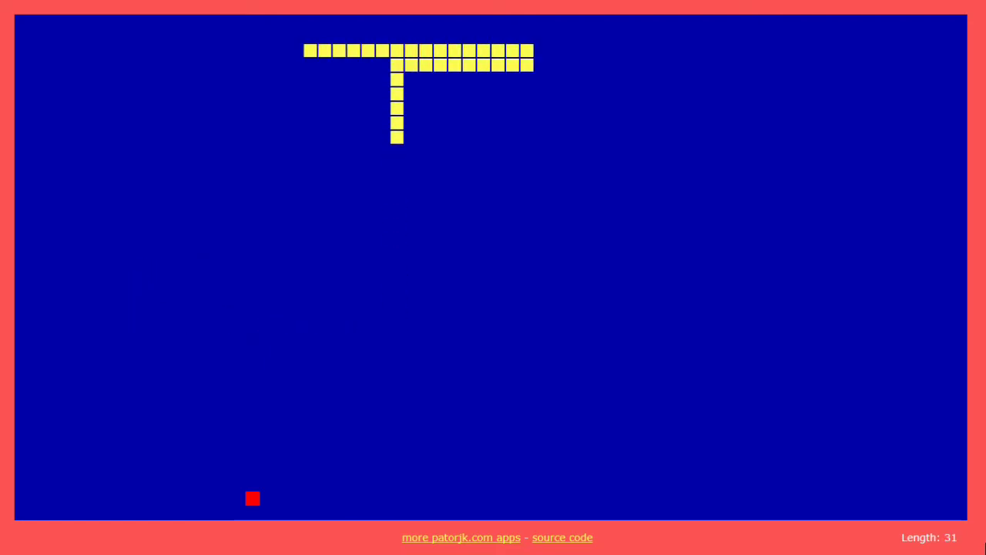
Run the snake down the left side and along the bottom, eating two foods
key("Down")
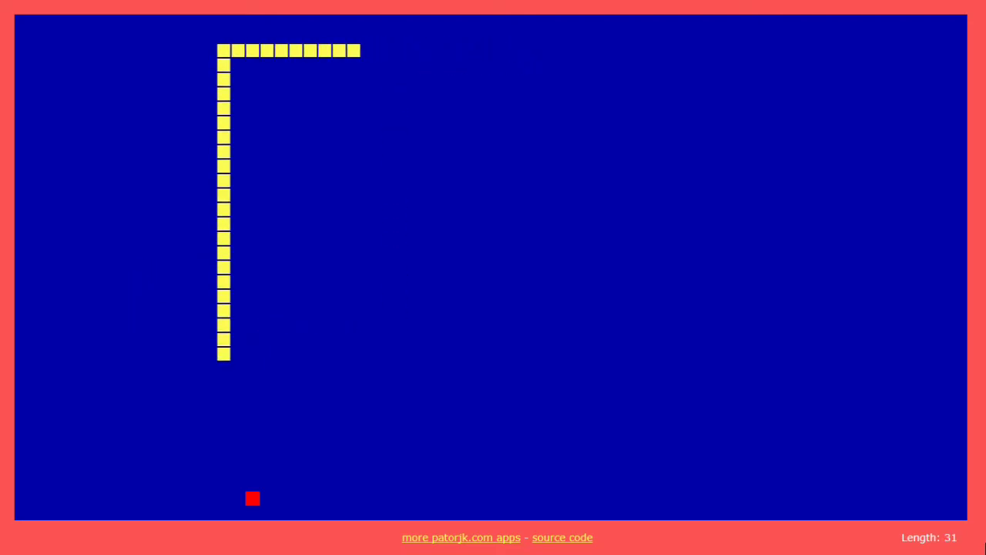
key("Right")
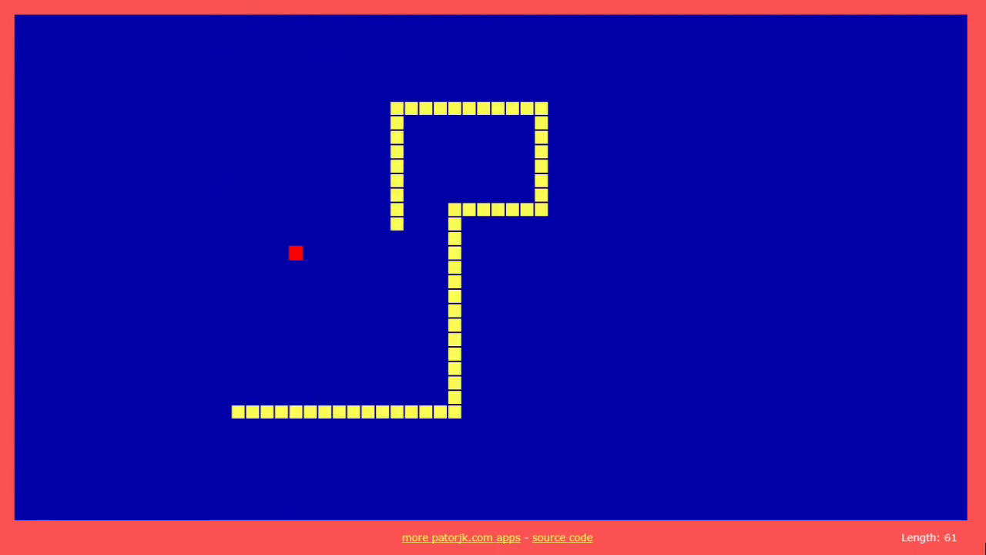
key("Left")
key("Down")
key("Left")
key("Down")
key("Right")
Sweep along the top row, then down the right side and left along the bottom
key("Up")
key("Right")
key("Down")
key("Right")
key("Up")
key("Left")
key("Down")
key("Left")
key("Up")
key("Down")
key("Down")
key("Left")
key("Down")
key("Left")
Zigzag the snake up and down through the columns, collecting the next food squares
key("Right")
key("Up")
key("Left")
key("Up")
key("Right")
key("Up")
key("Left")
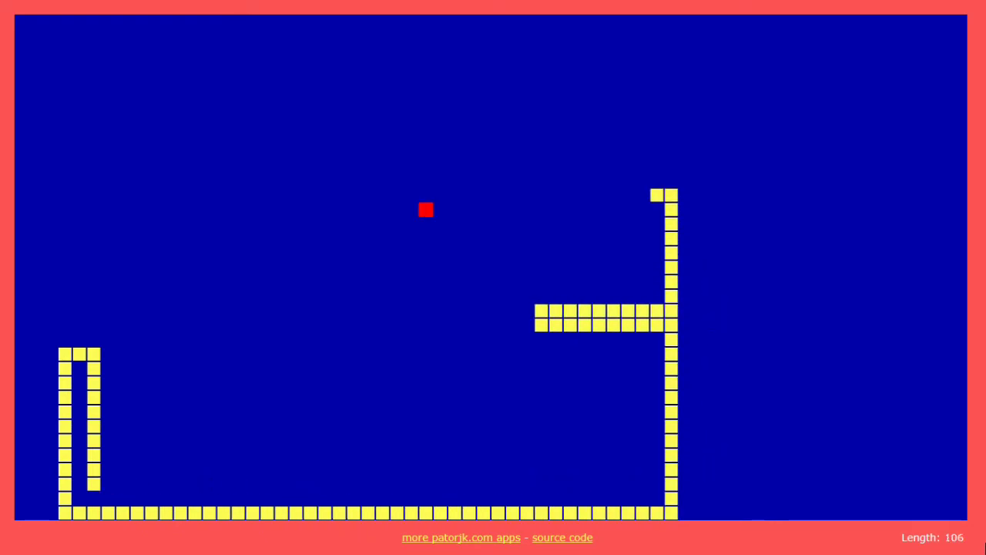
key("Down")
key("Left")
key("Up")
key("Left")
Eat the remaining pellets to pass length 131, ending headed right along the bottom
key("Up")
key("Right")
key("Up")
key("Left")
key("Down")
key("Right")
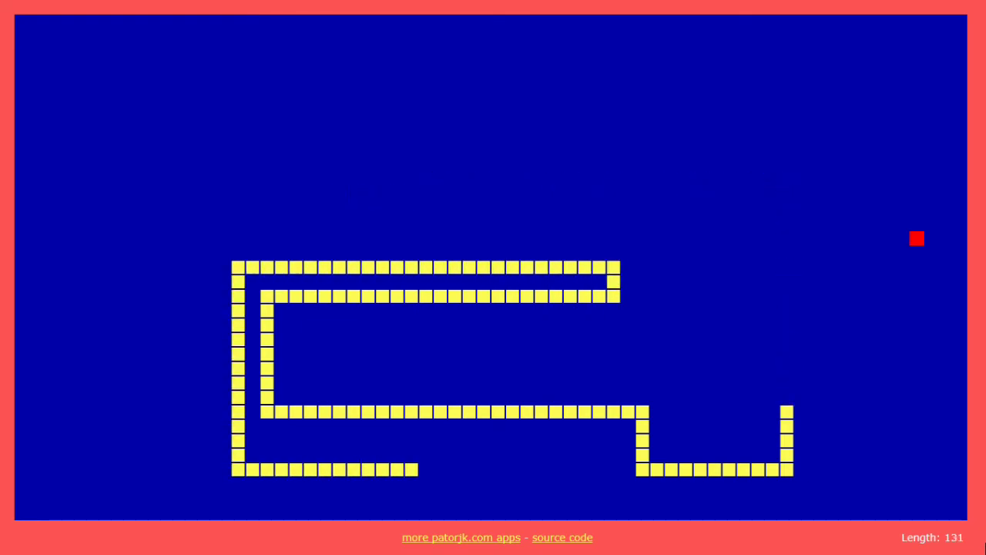
key("Down")
key("Right")
Steer up, down and right along the bottom rows to eat the next food
key("Up")
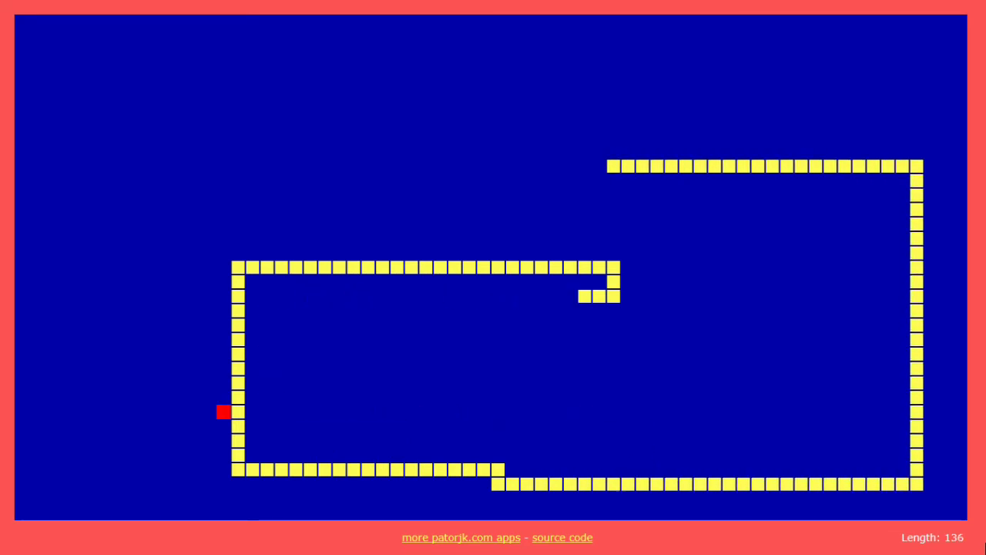
key("Down")
key("Down")
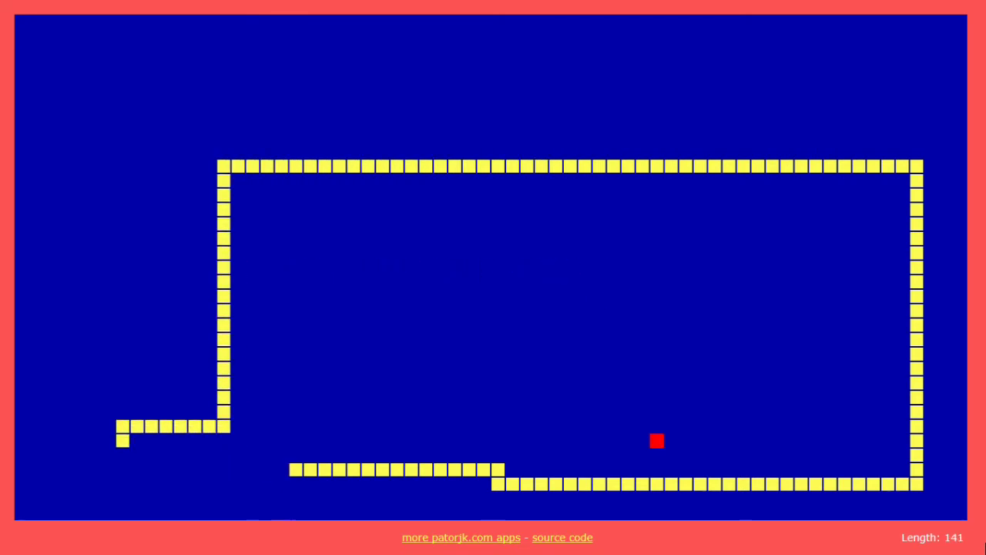
key("Right")
key("Up")
key("Right")
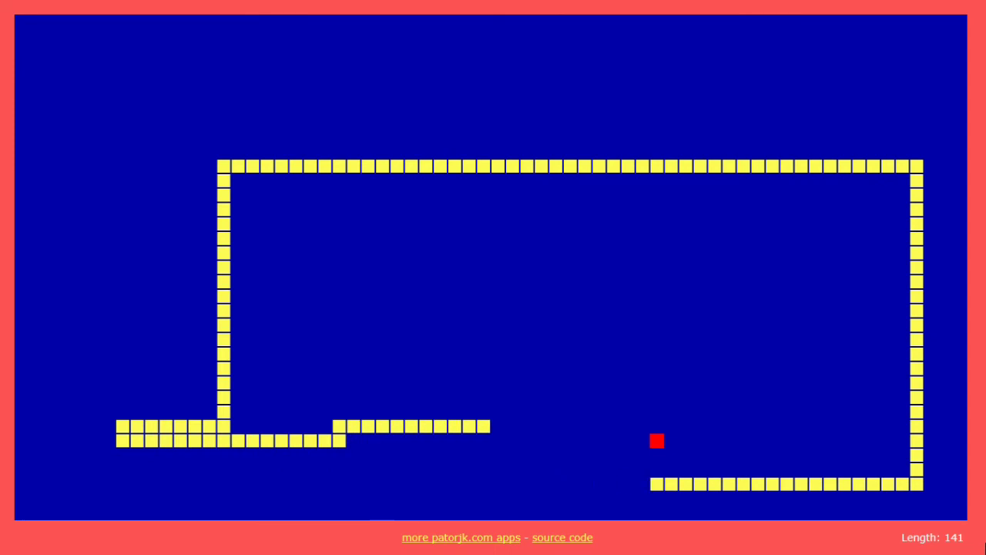
key("Down")
key("Right")
key("Up")
Weave right, then take the top-right food and head left along the top
key("Right")
key("Down")
key("Right")
key("Up")
key("Left")
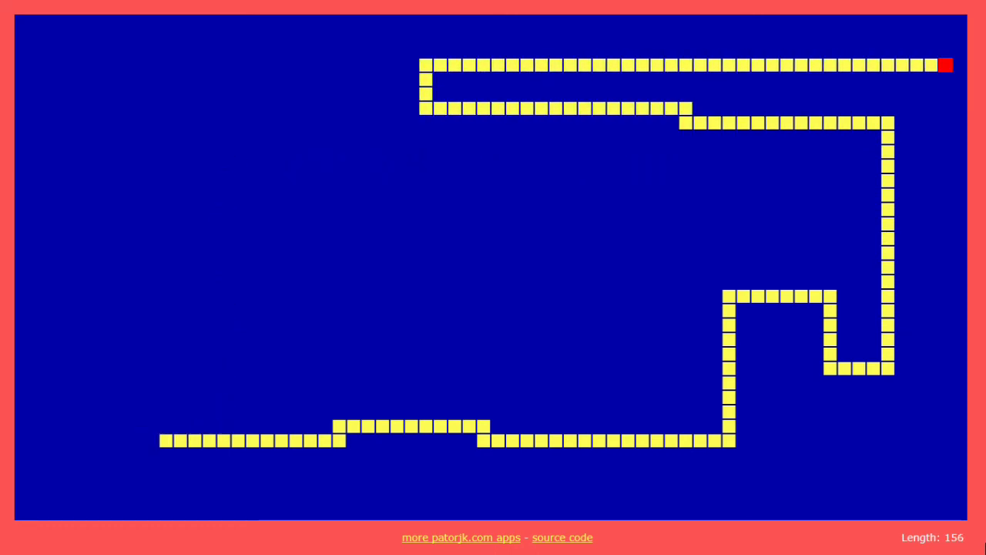
key("Down")
key("Right")
key("Up")
key("Left")
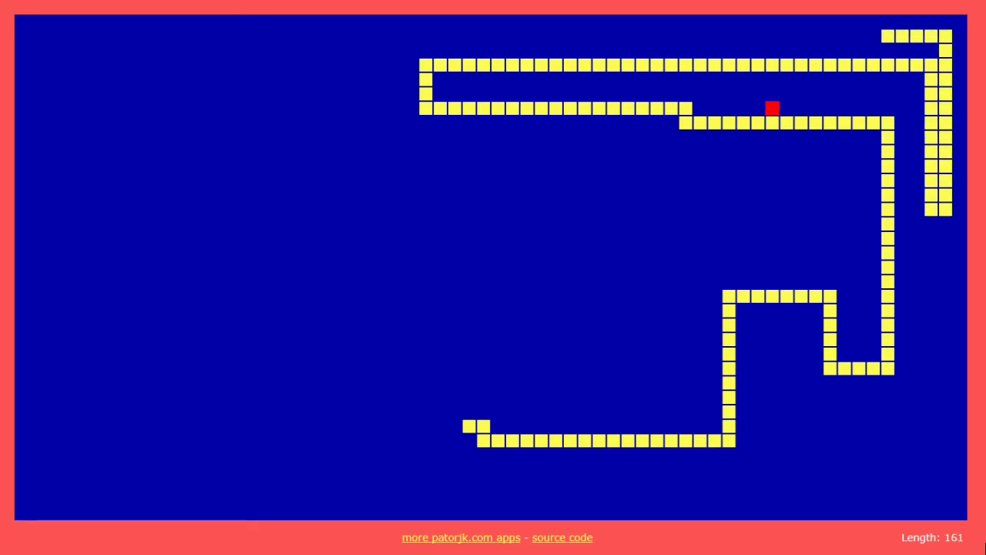
Step the snake right in short row changes, then back left to eat food
key("Right")
key("Down")
key("Right")
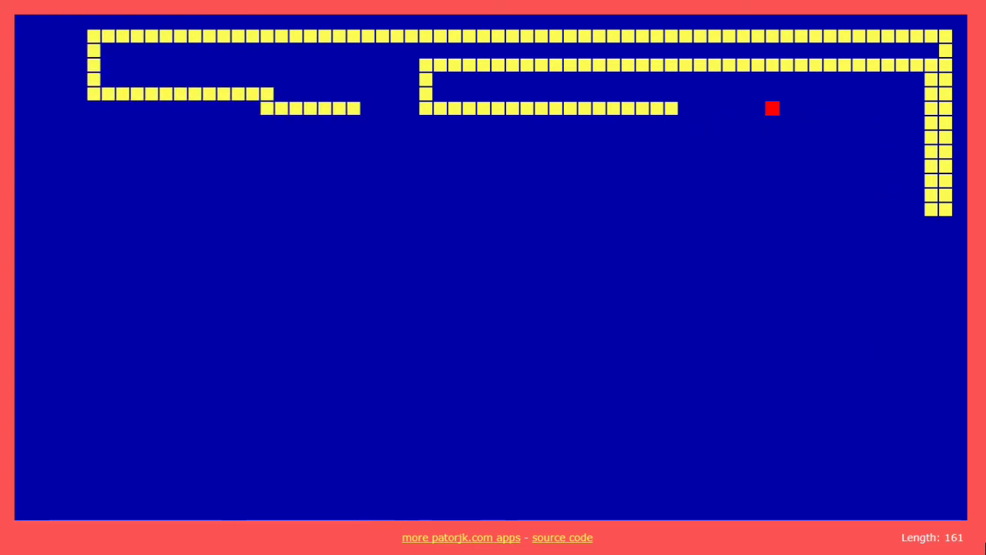
key("Down")
key("Right")
key("Up")
key("Right")
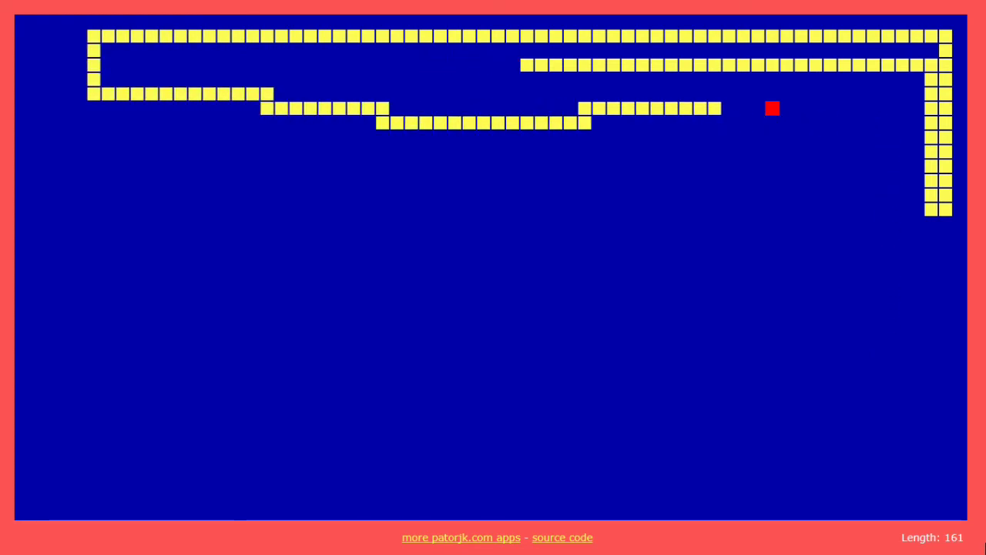
key("Down")
key("Right")
key("Up")
key("Left")
key("Up")
key("Left")
Eat the last few foods, then turn up into the body, ending the run at 191
key("Right")
key("Left")
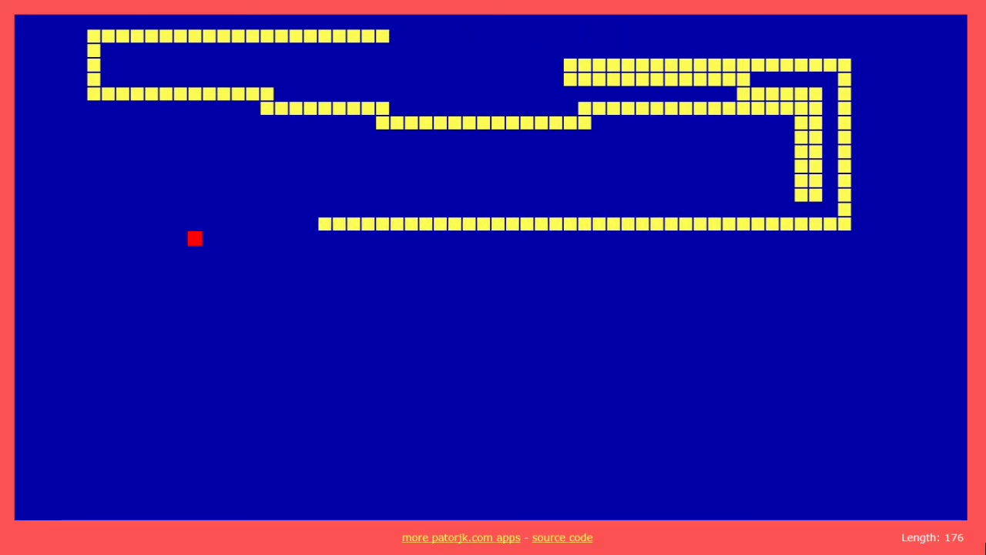
key("Down")
key("Right")
key("Up")
key("Right")
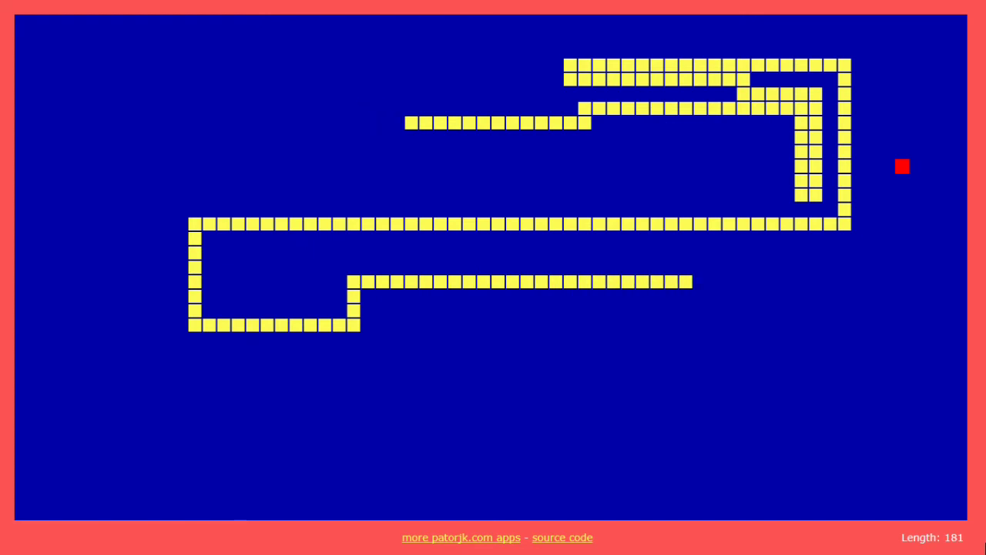
key("Up")
key("Left")
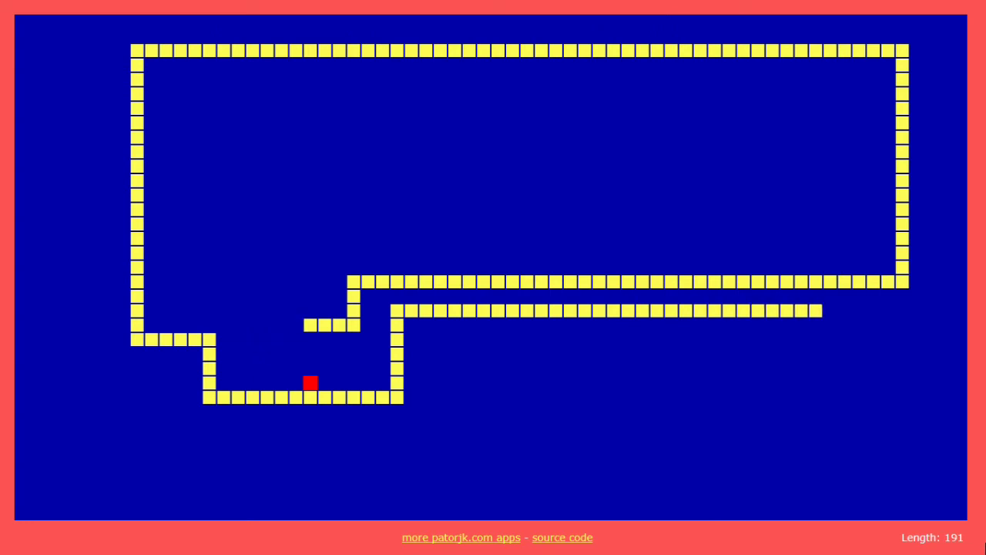
key("Up")
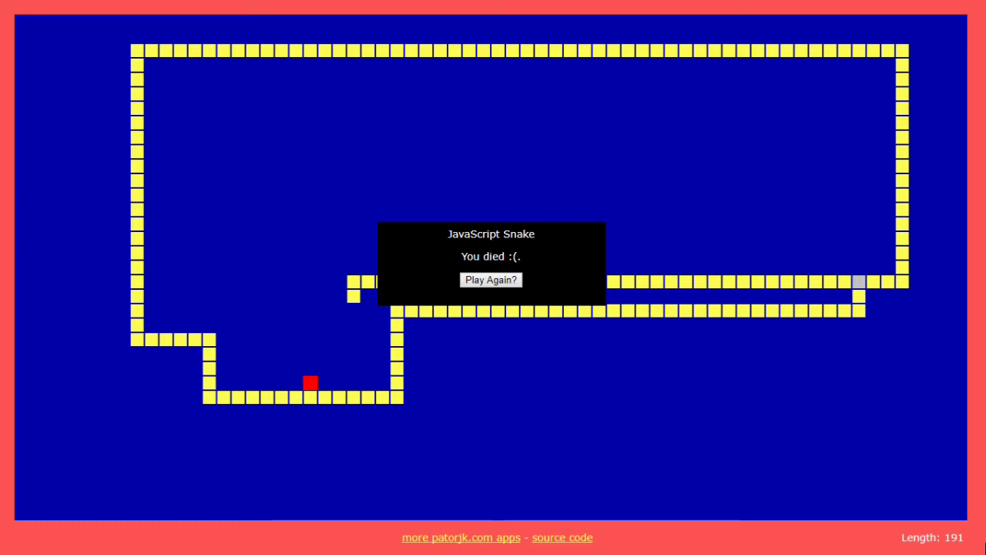
Start a new game and steer the snake down, up and right to the first food
key("Return")
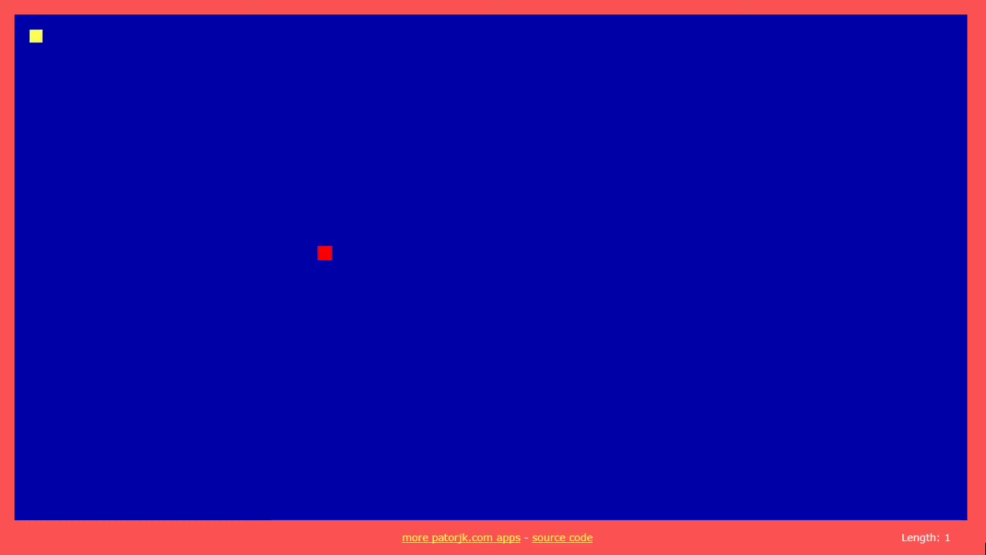
key("Down")
key("Up")
key("Right")
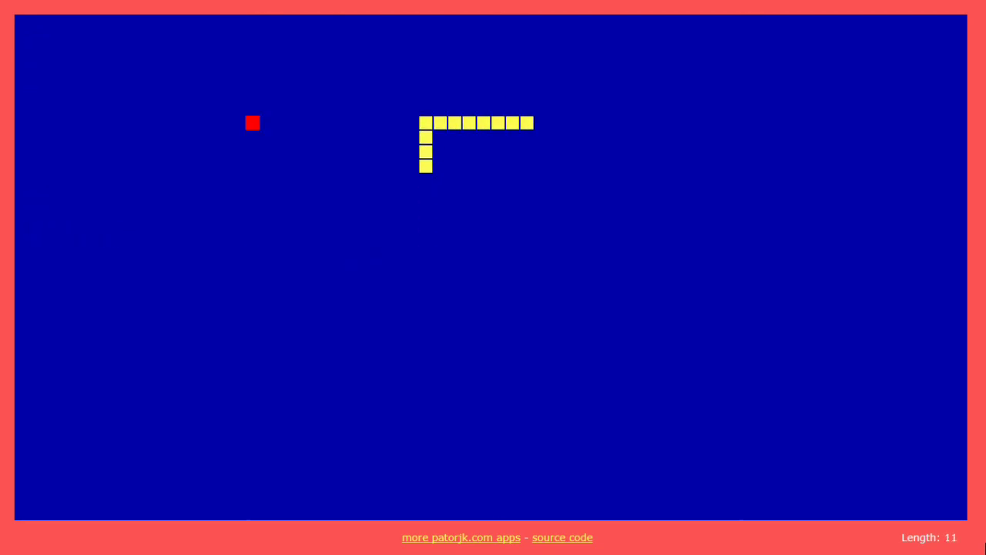
key("Down")
key("Left")
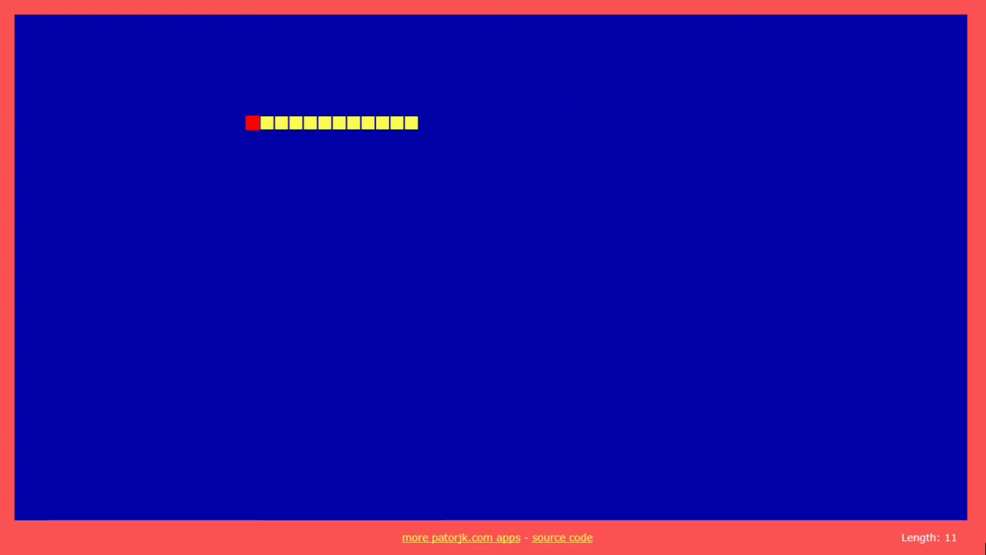
Run the snake along the bottom and back up to eat the next food
key("Down")
key("Right")
key("Up")
key("Right")
key("Up")
key("Left")
Zigzag the snake down and left toward food along the bottom
key("Down")
key("Left")
key("Down")
key("Left")
key("Down")
key("Left")
Climb up and head left to eat the food, then turn down
key("Up")
key("Left")
key("Up")
key("Left")
key("Down")
key("Left")
key("Down")
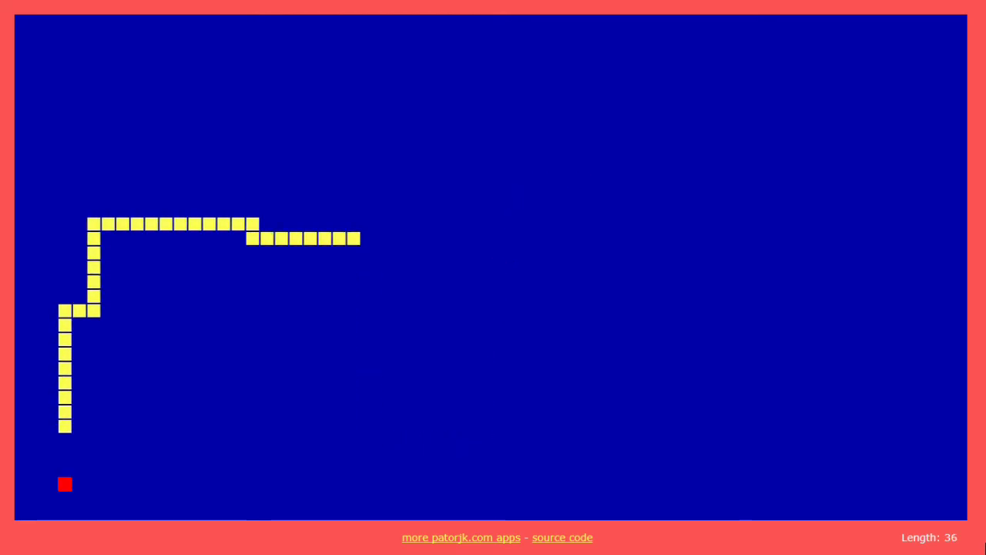
Reach the bottom-left food, then head up toward the food at the top
key("Right")
key("Up")
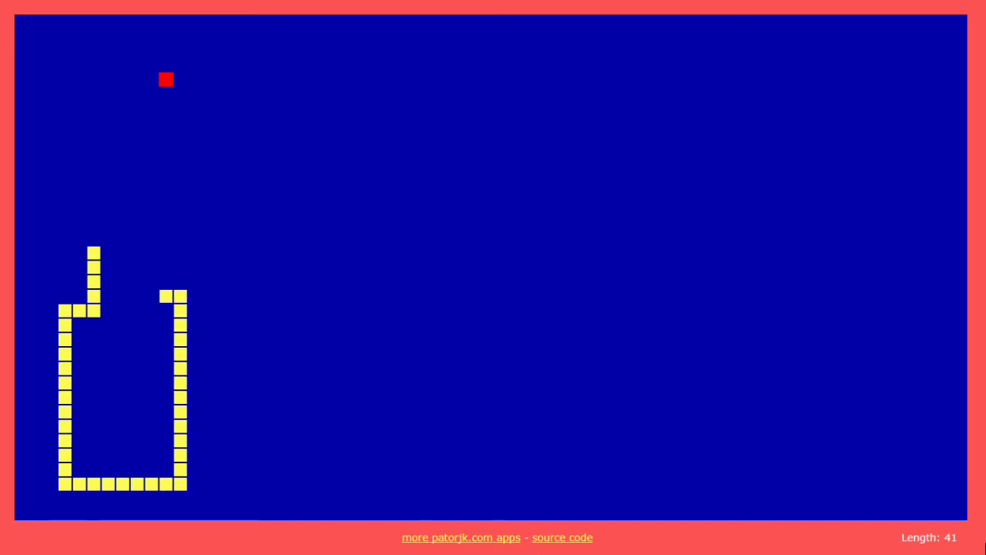
key("Up")
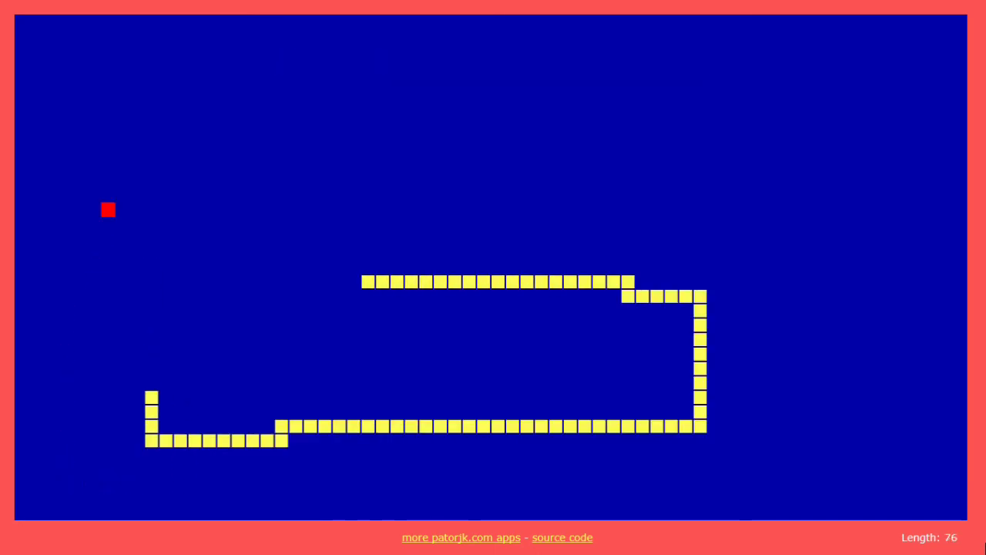
key("Up")
key("Left")
Step down and left to eat, then run right along the top
key("Down")
key("Left")
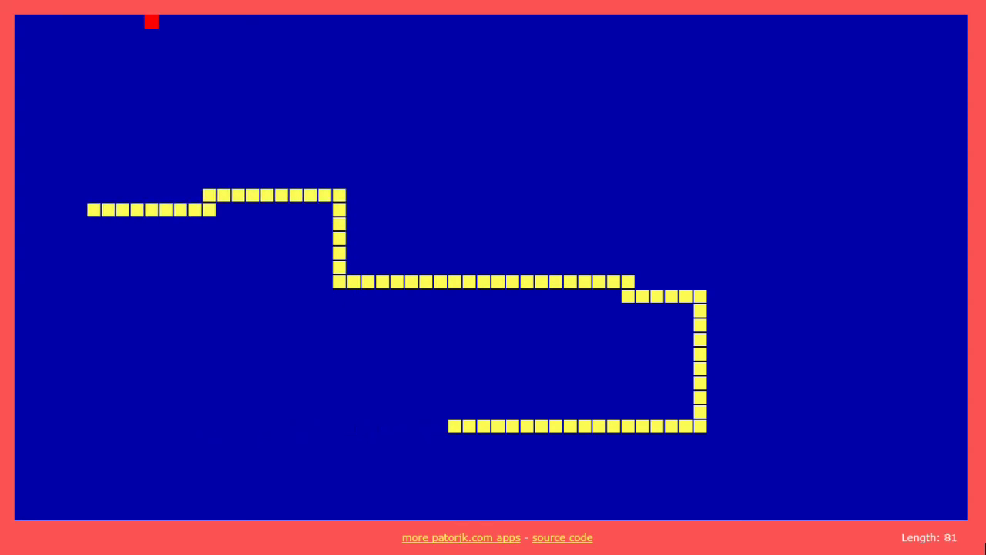
key("Down")
key("Left")
key("Up")
key("Right")
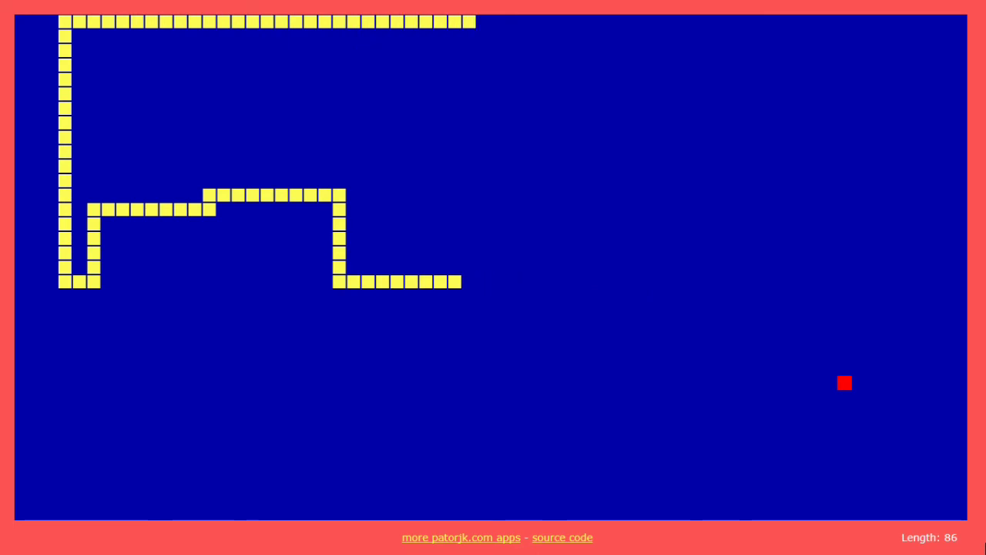
Come down the right side, zigzag left, then turn right to eat
key("Down")
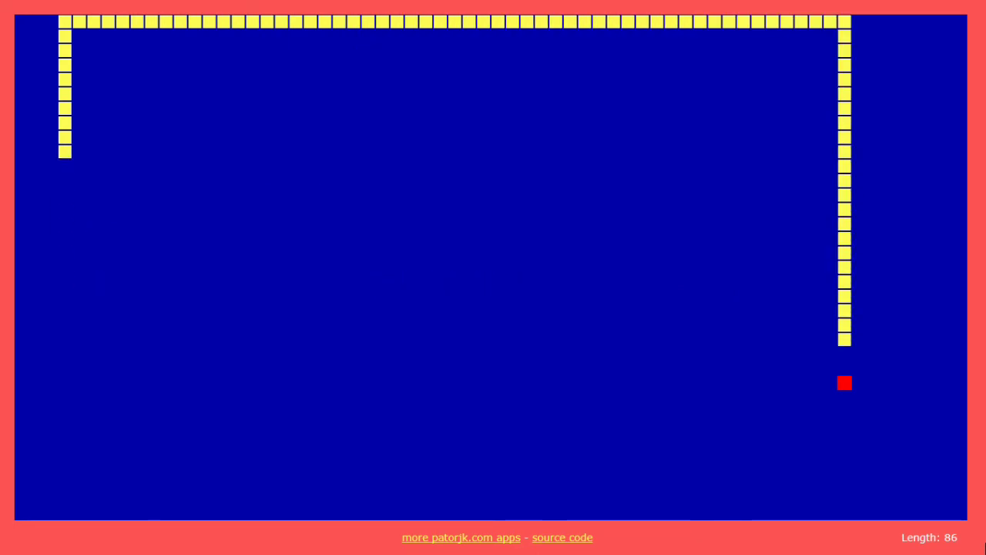
key("Left")
key("Up")
key("Left")
key("Up")
key("Left")
key("Up")
key("Left")
key("Up")
key("Right")
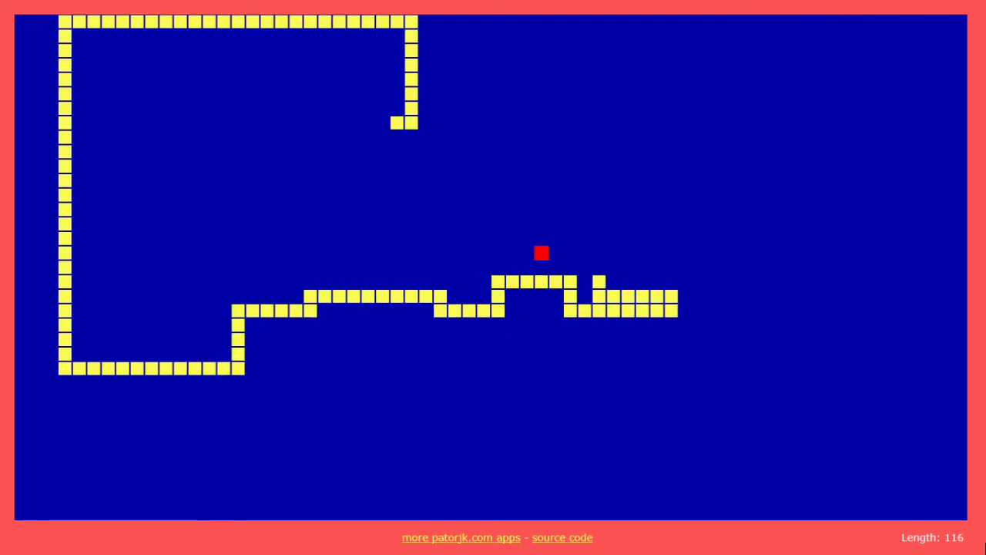
key("Left")
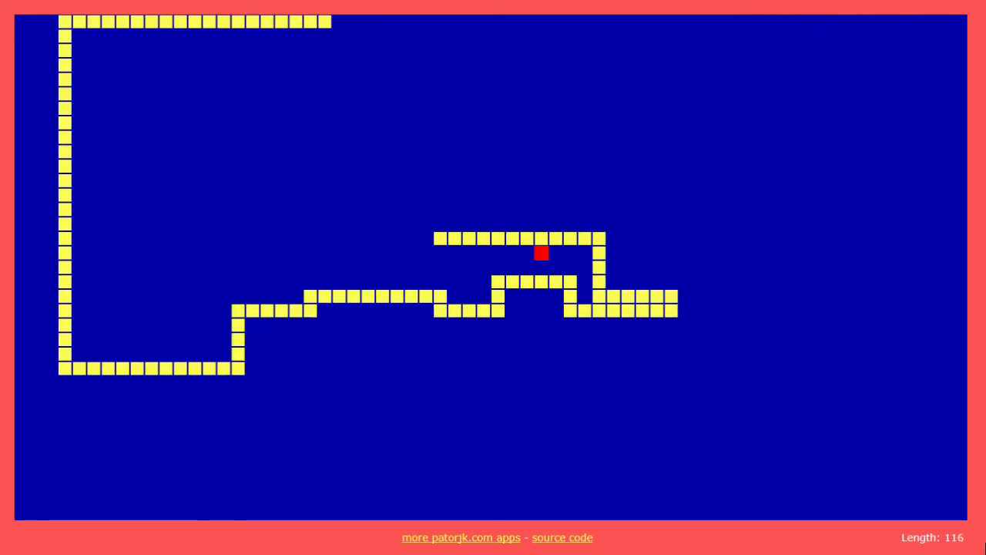
Weave the snake up, right and down, then left along the top row
key("Up")
key("Right")
key("Down")
key("Right")
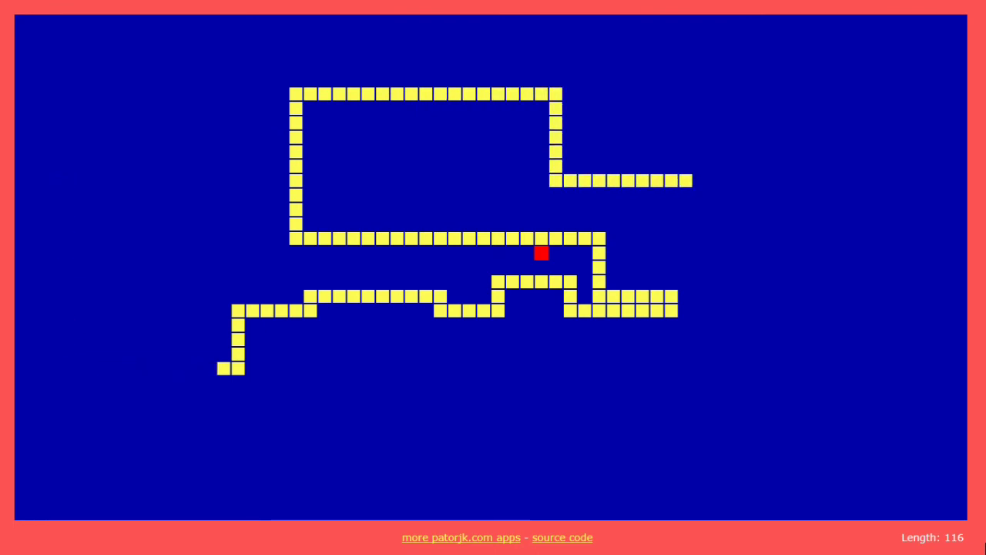
key("Up")
key("Left")
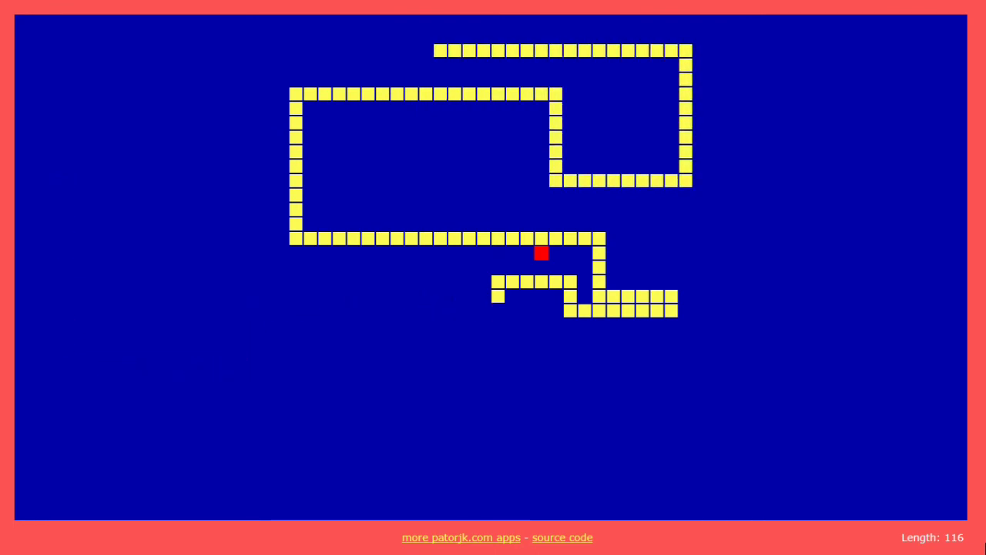
Drop down the column and run right along the bottom toward the food
key("Down")
key("Right")
key("Up")
key("Right")
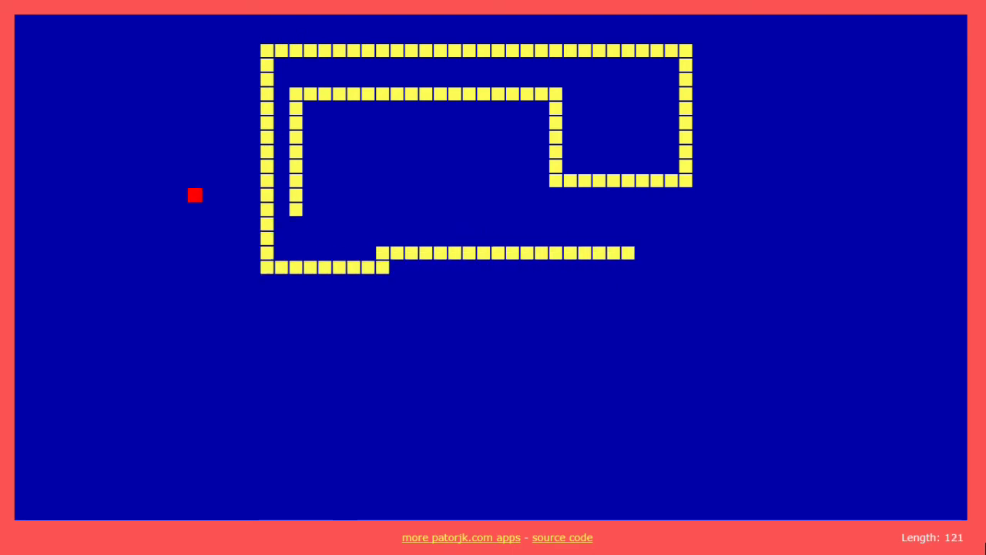
key("Down")
key("Left")
Climb from the bottom row and weave back to the top row
key("Up")
key("Left")
key("Up")
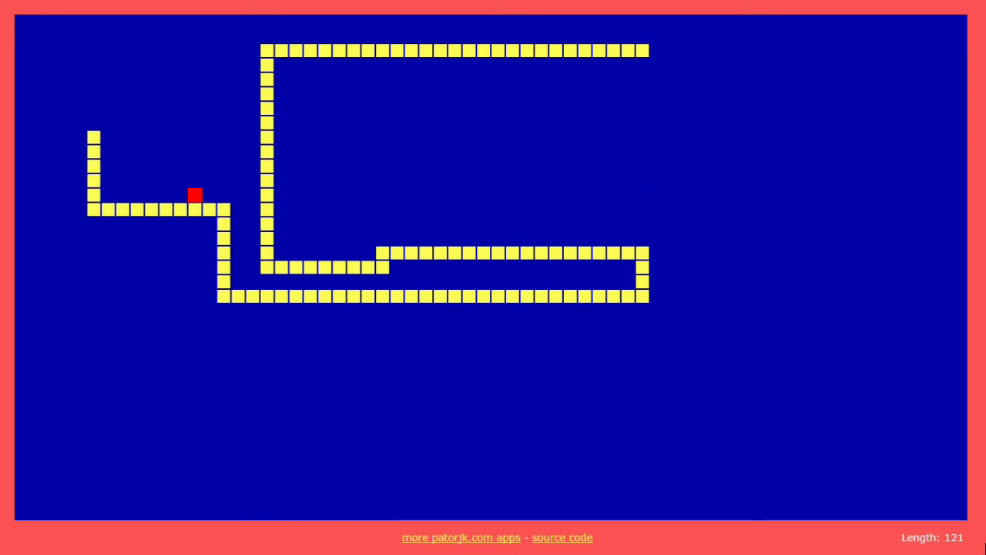
key("Right")
key("Down")
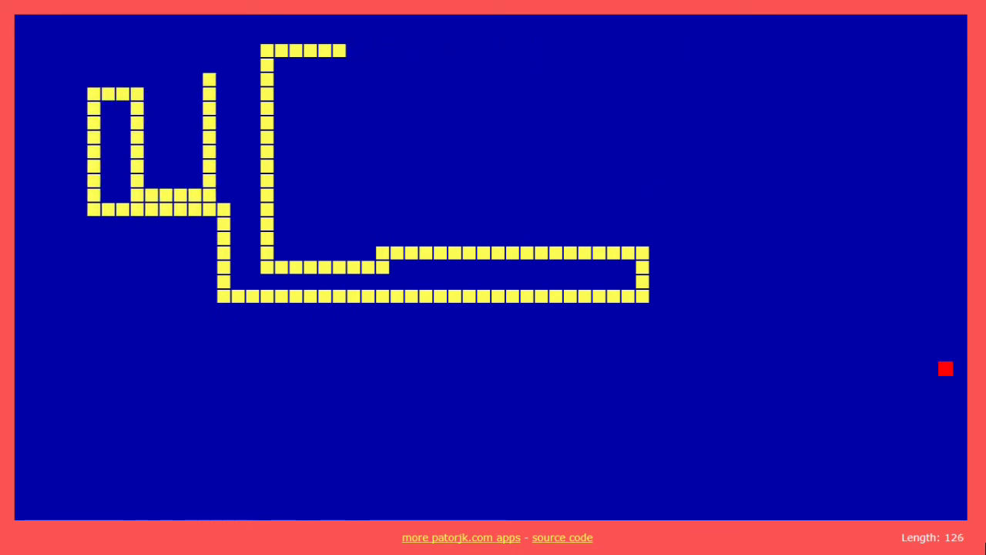
key("Right")
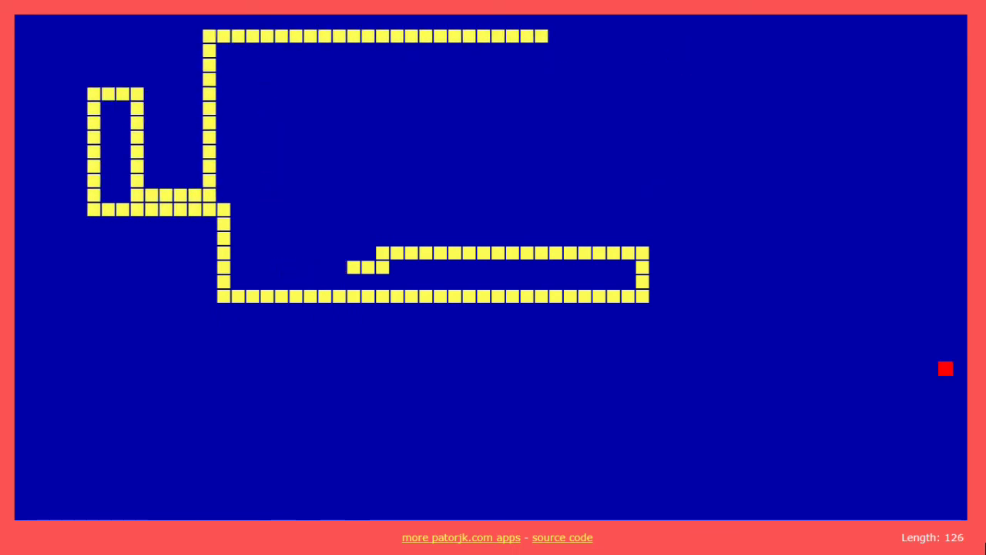
Come down the right side, head left to the food and weave back right
key("Left")
key("Up")
key("Left")
key("Down")
key("Left")
key("Up")
key("Right")
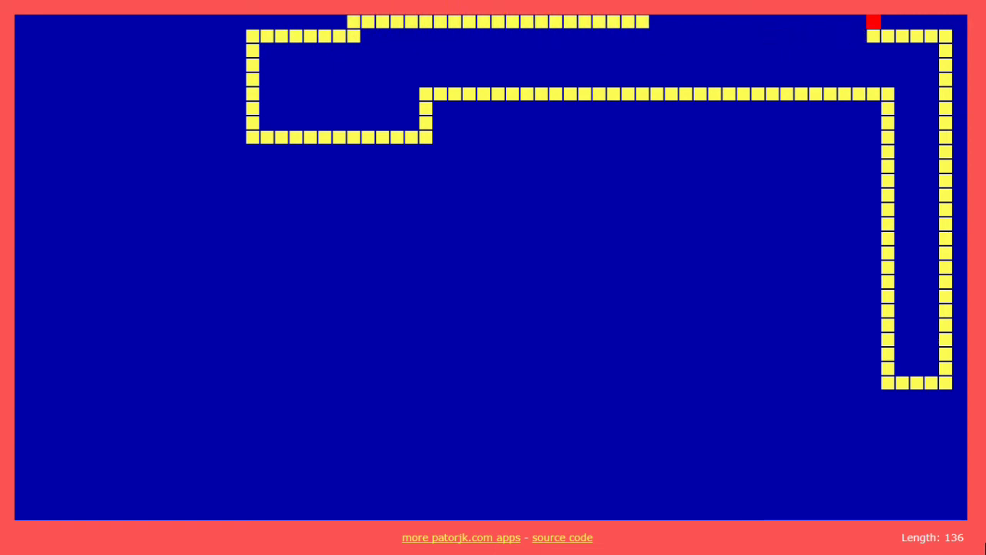
Run down the right edge, then turn left and up the left edge
key("Down")
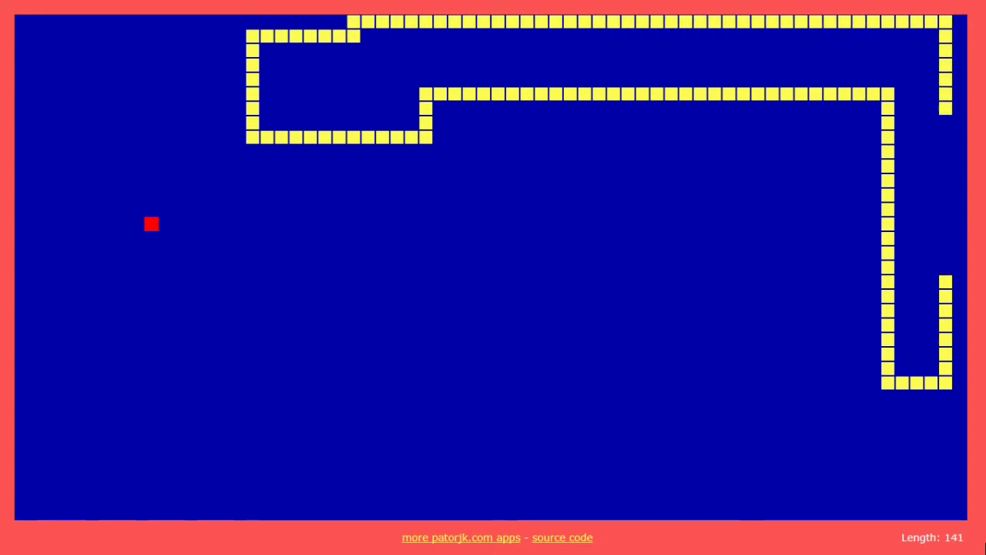
key("Up")
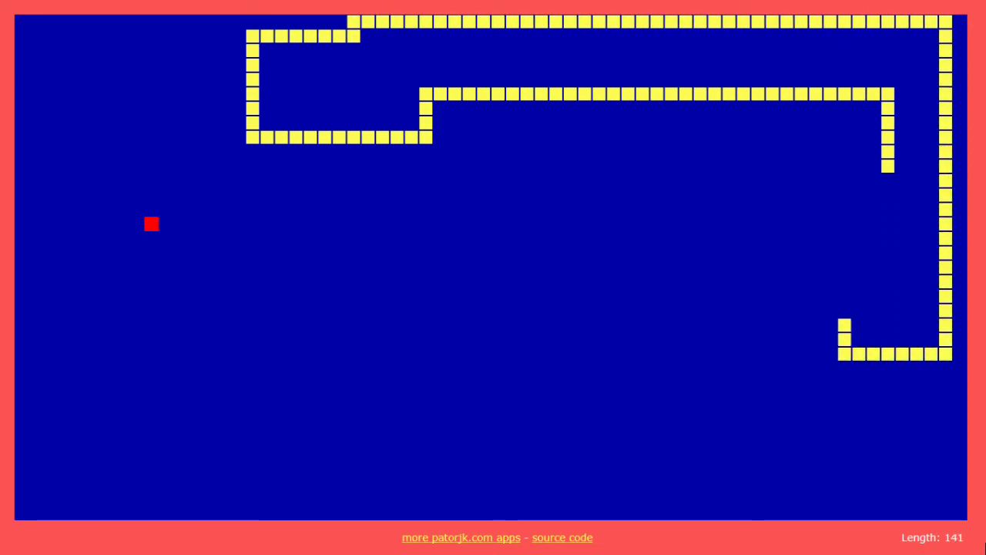
key("Left")
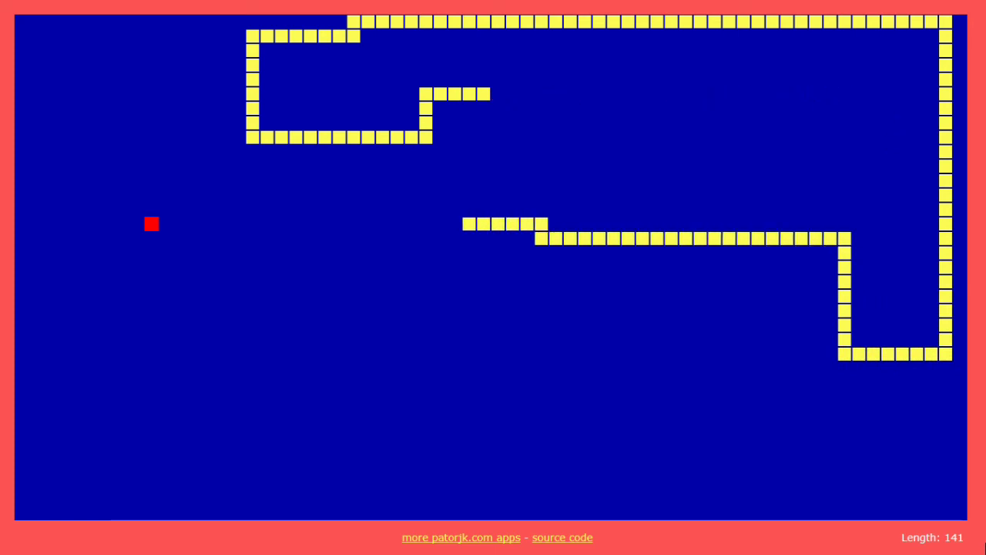
key("Up")
key("Up")
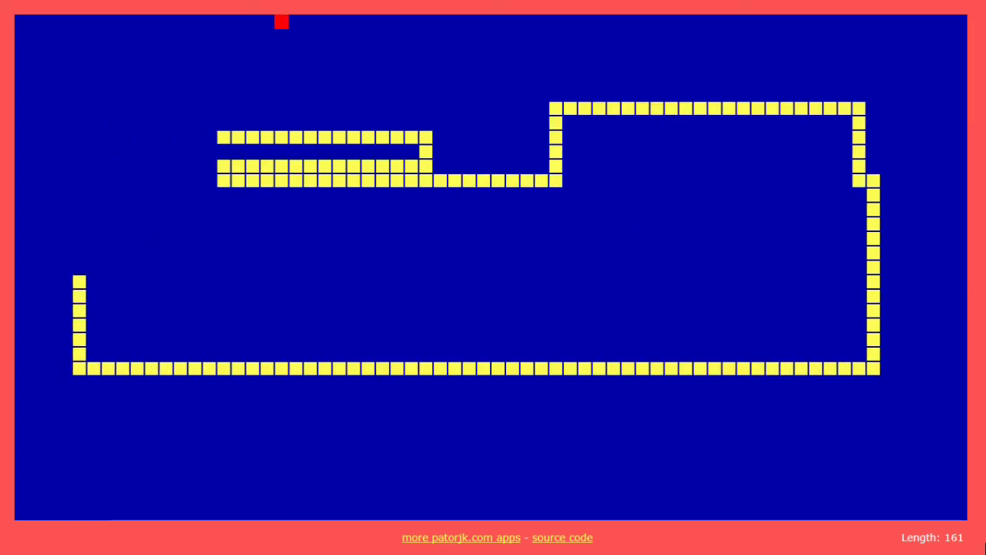
key("Right")
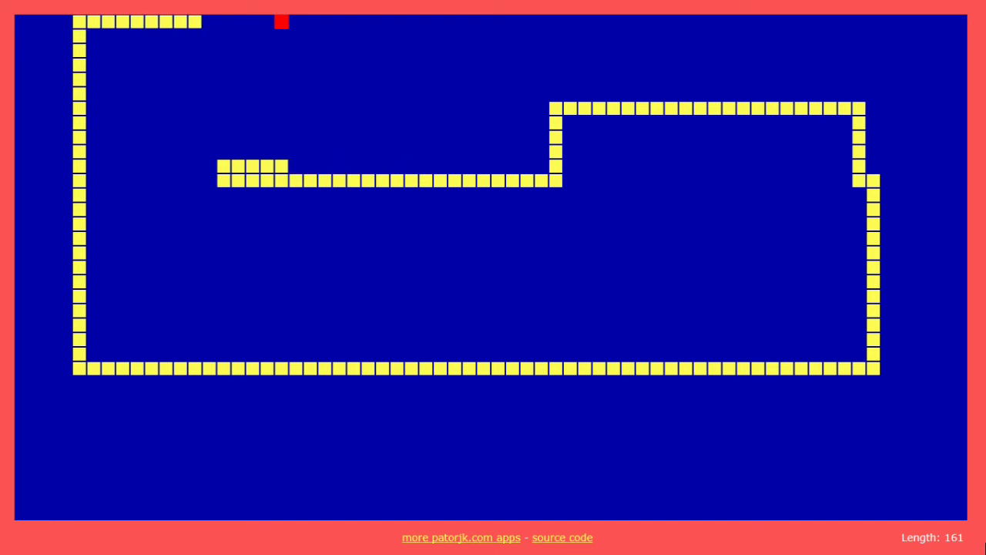
Cross the upper rows right and left, then head down the right column
key("Down")
key("Right")
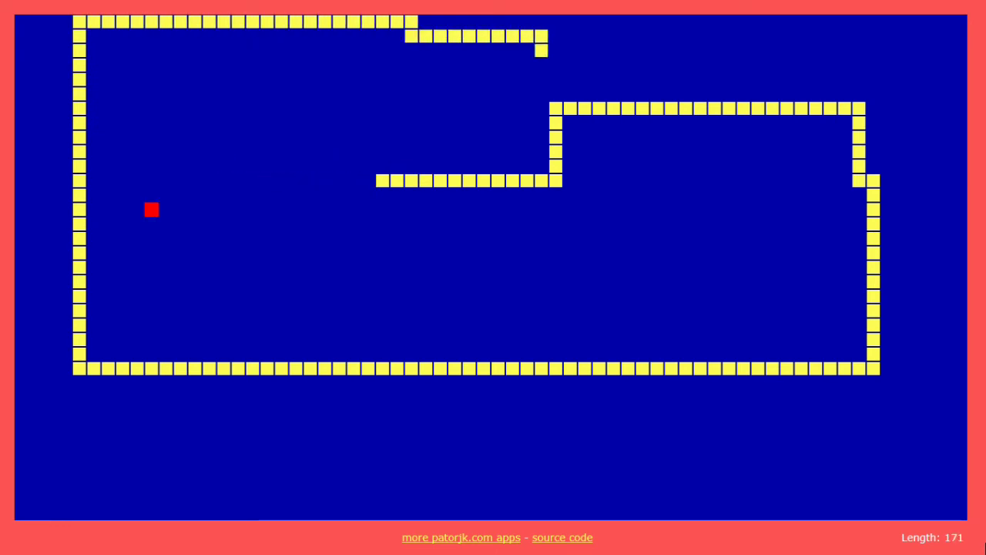
key("Left")
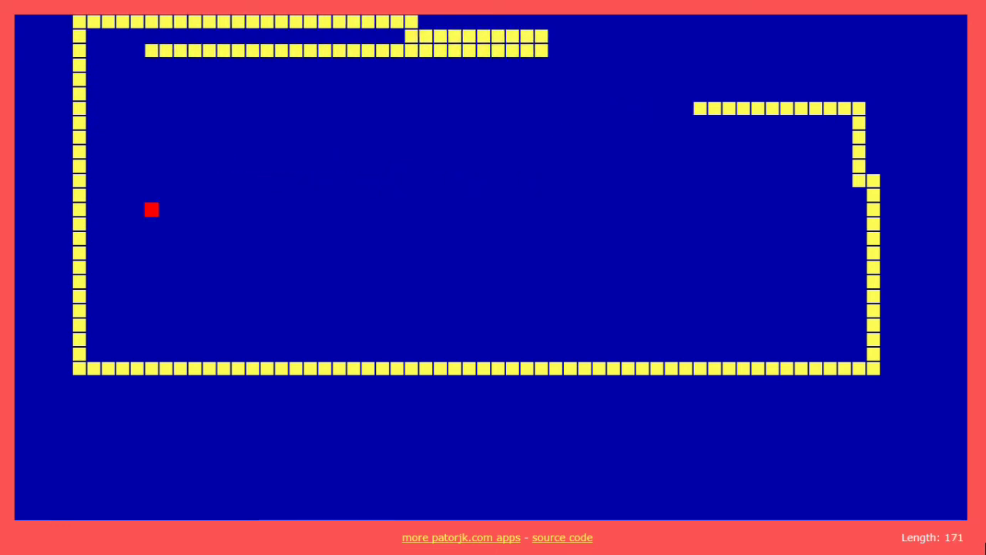
key("Down")
key("Right")
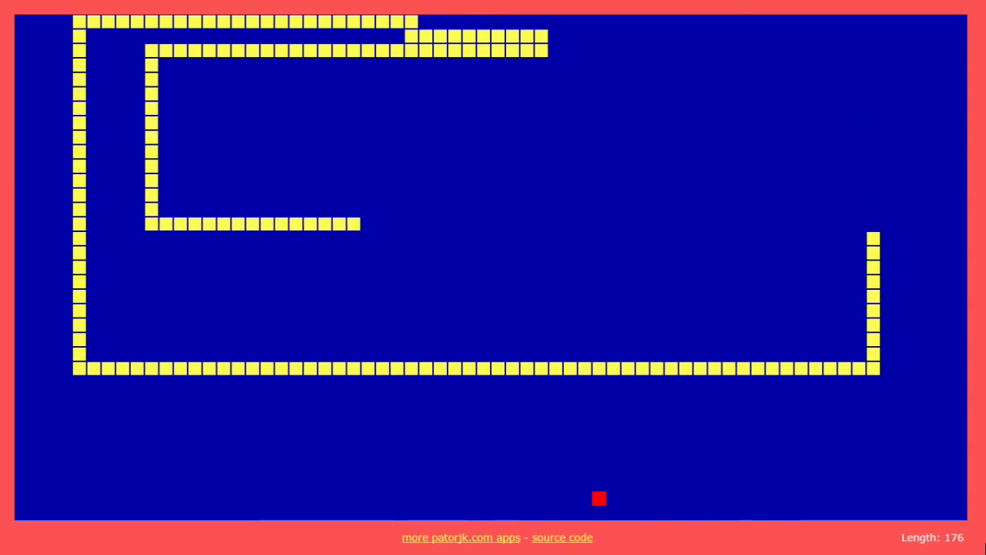
key("Down")
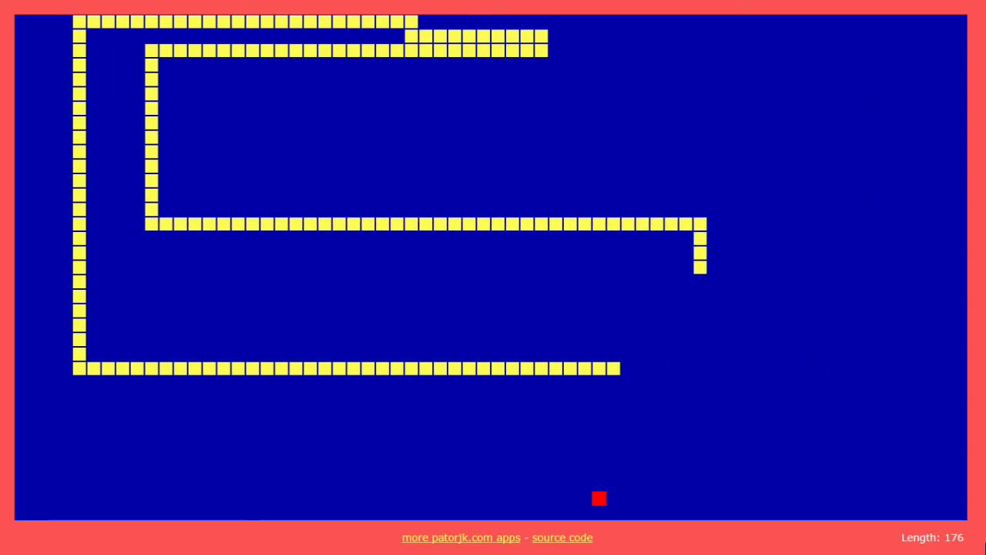
Staircase up and right to the last food, reach length 211, then restart after the crash
key("Left")
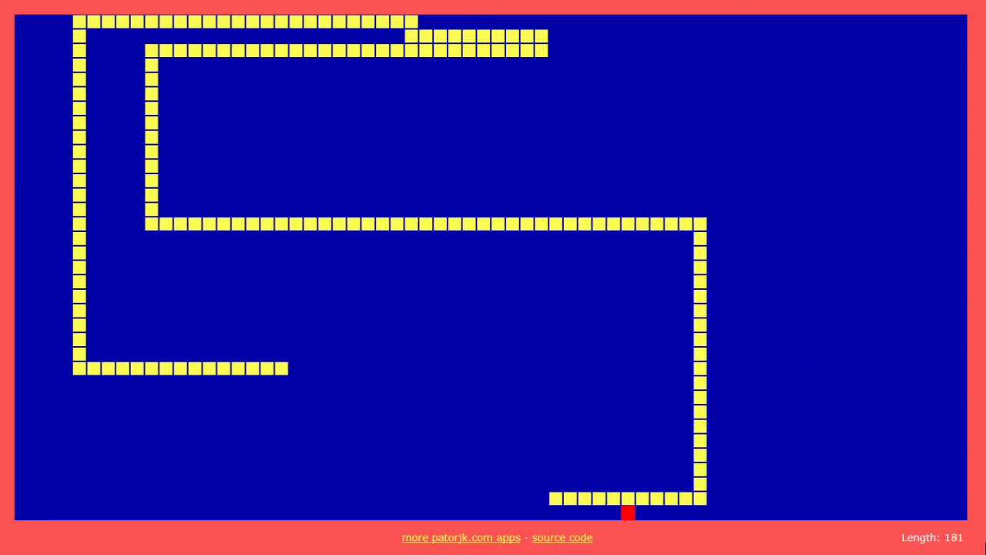
key("Down")
key("Right")
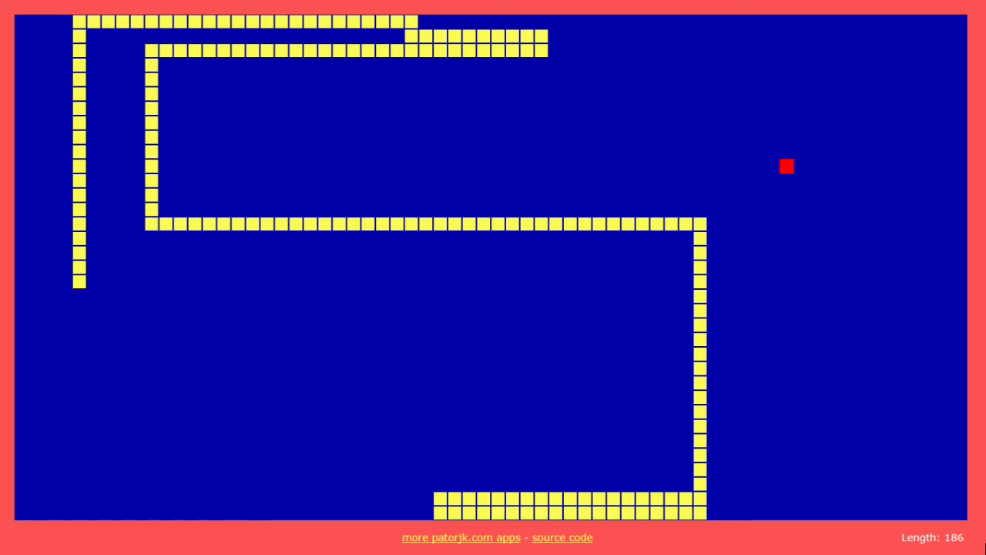
key("Up")
key("Right")
key("Up")
key("Right")
key("Up")
key("Left")
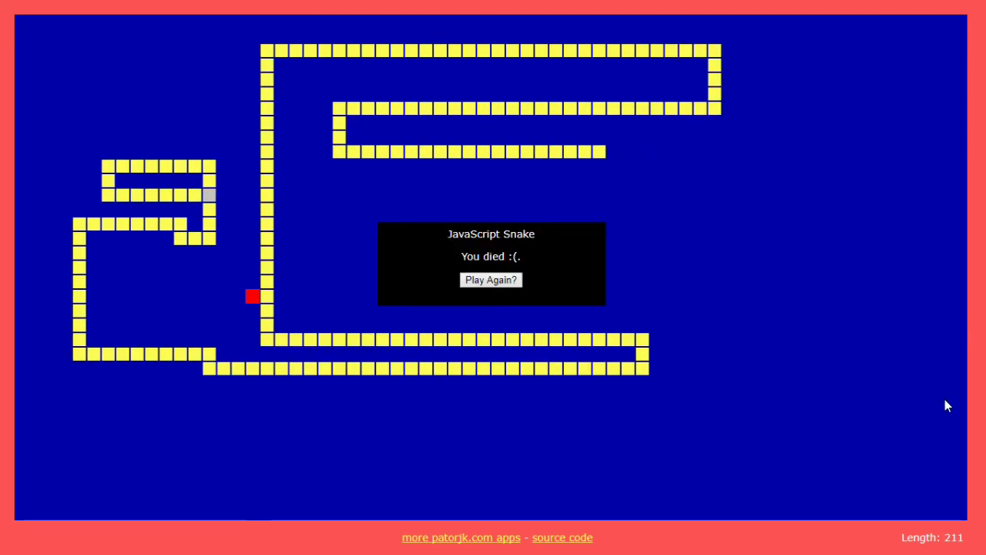
left_click(492, 280)
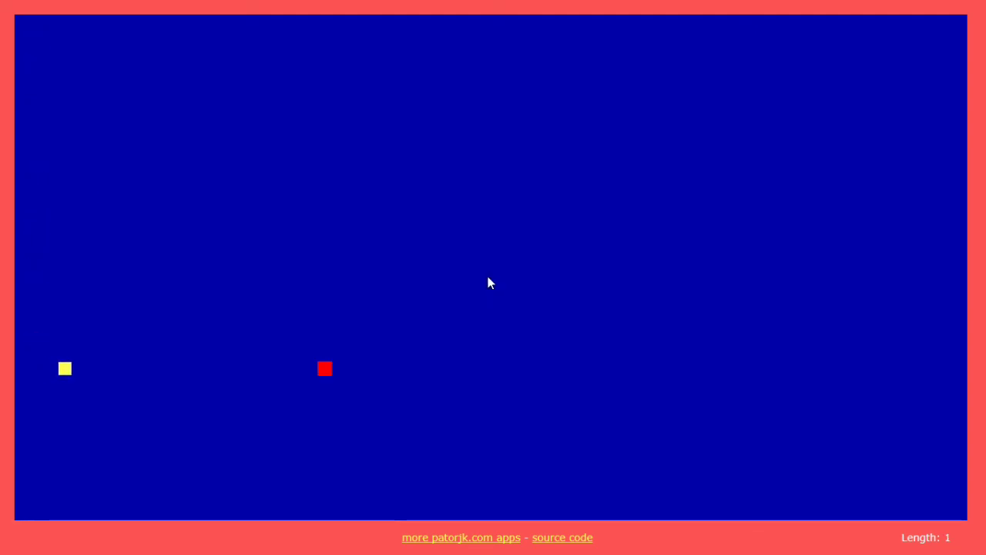
Turn the new snake up, left and down so it grows to 11 before hitting the left wall
key("Up")
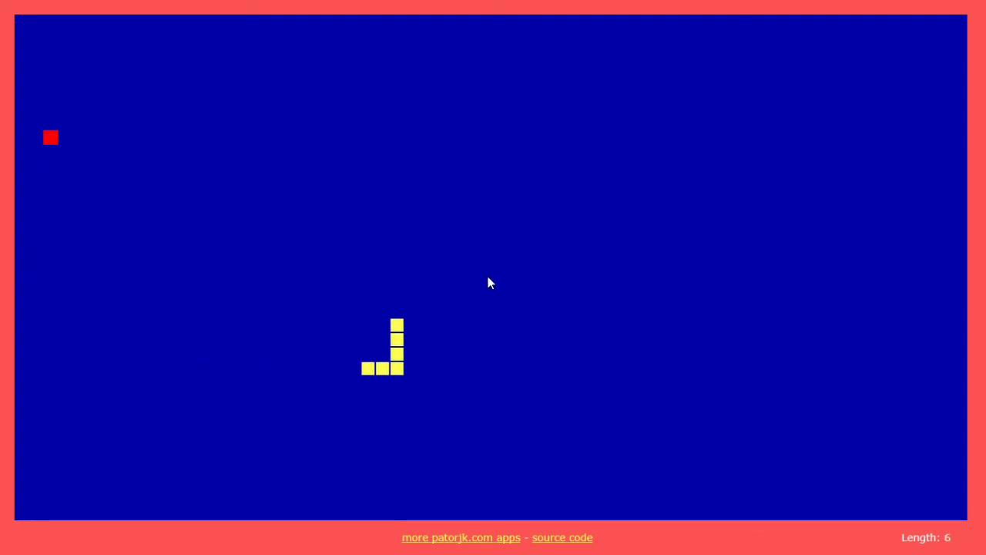
key("Left")
key("Down")
key("Left")
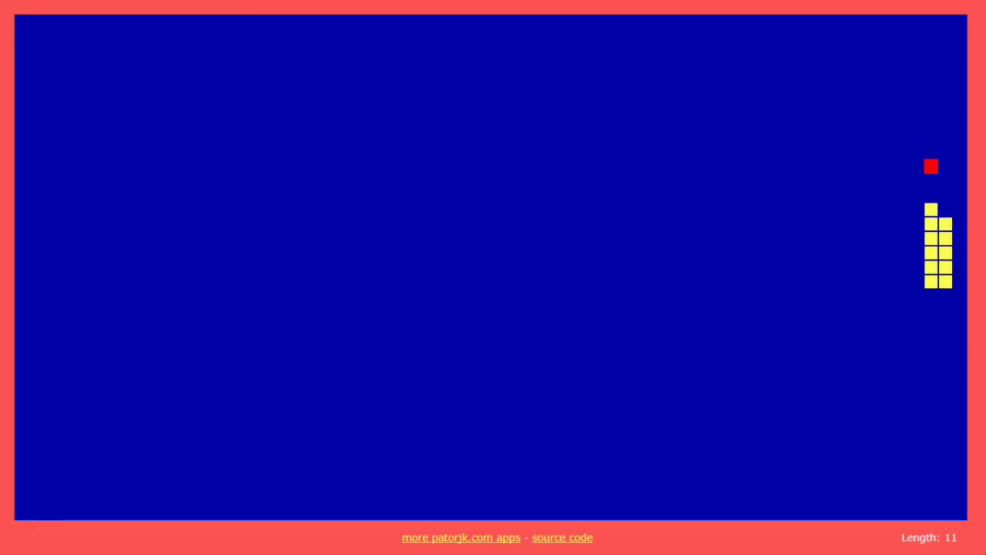
Weave the snake up and across the top to eat the nearby food
key("Left")
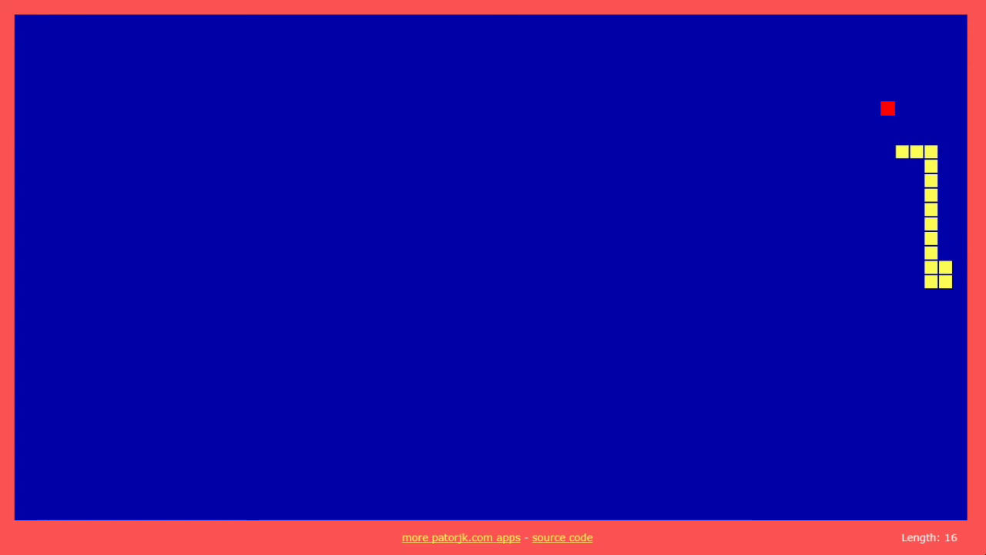
key("Up")
key("Right")
key("Up")
key("Left")
key("Down")
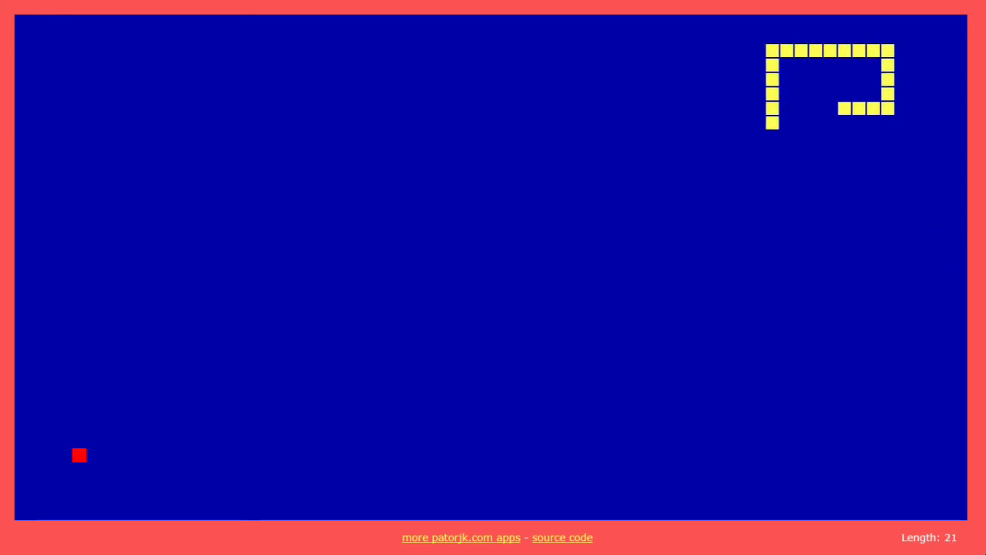
Run along the bottom, up the left column and back down the left edge
key("Left")
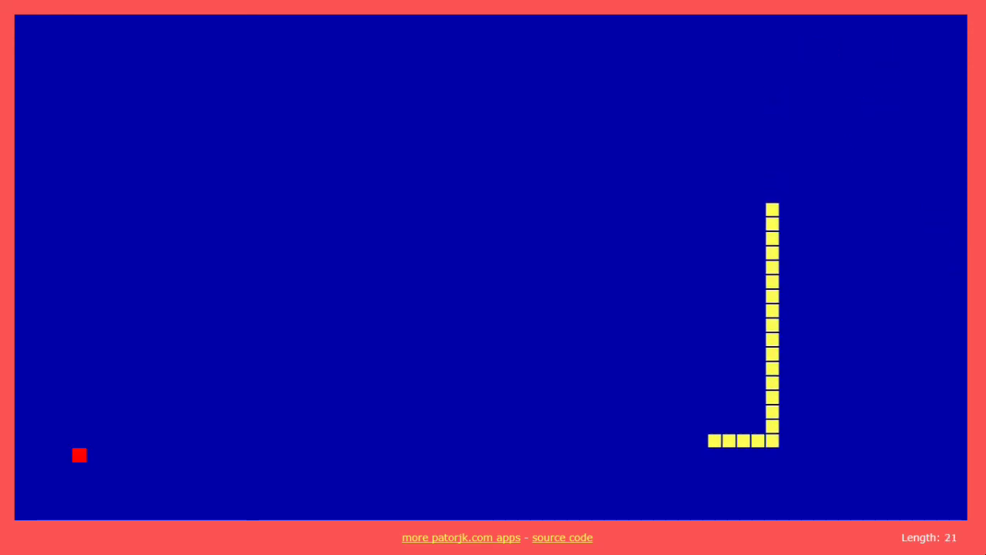
key("Down")
key("Left")
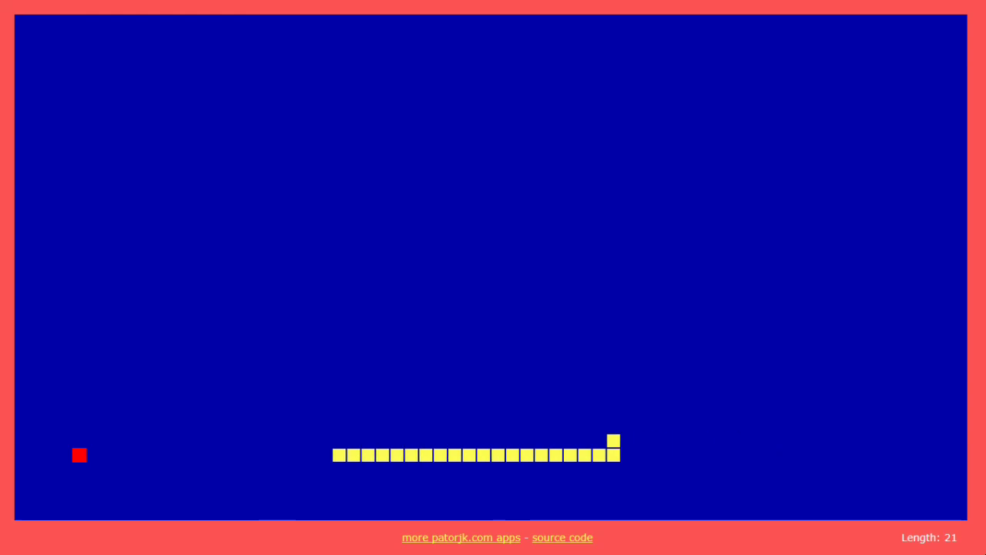
key("Up")
key("Left")
key("Down")
key("Right")
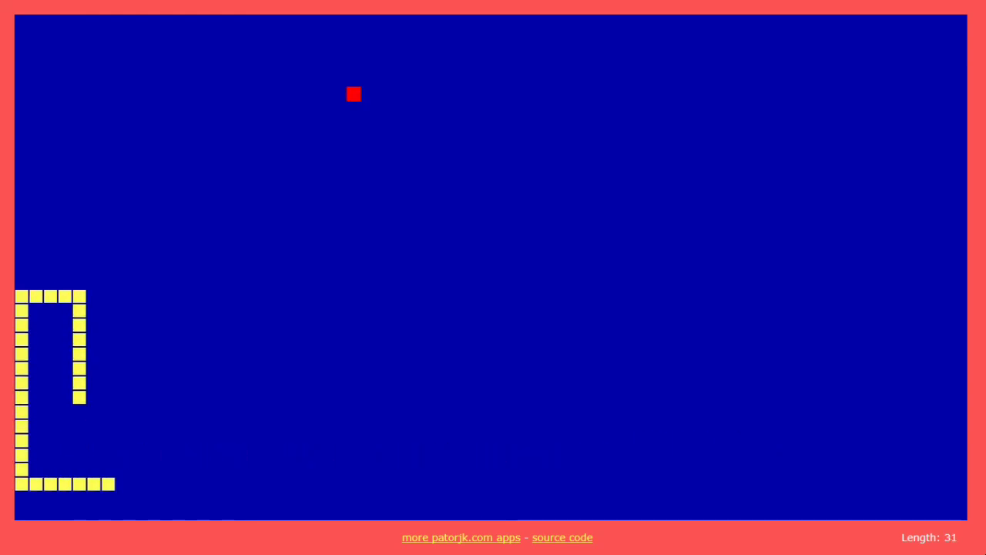
Climb under the food, sweep along the top and back left to eat
key("Up")
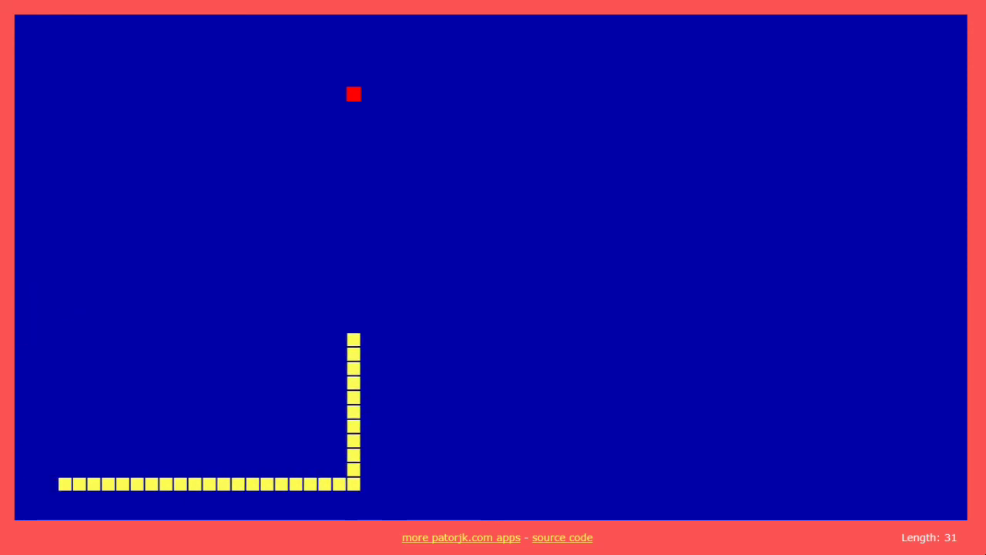
key("Right")
key("Down")
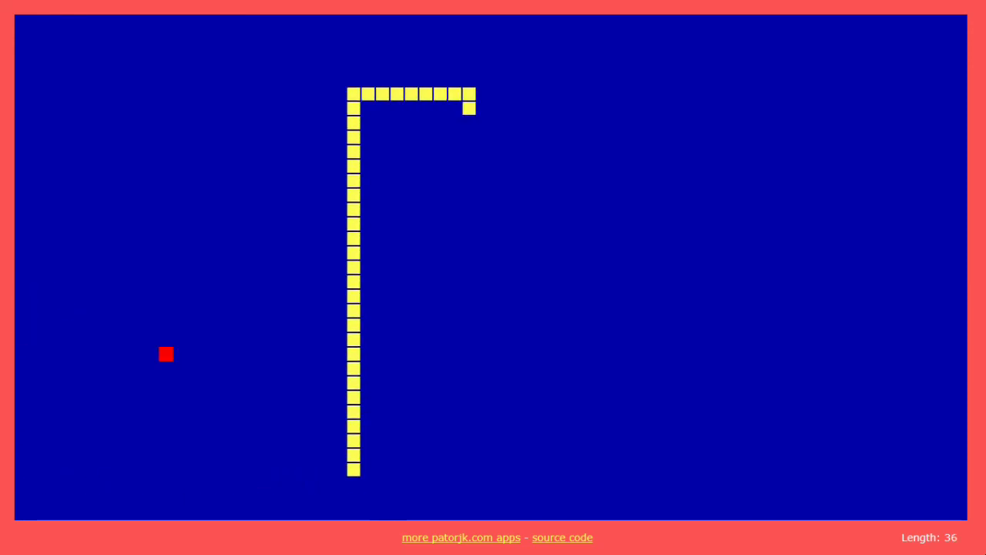
key("Left")
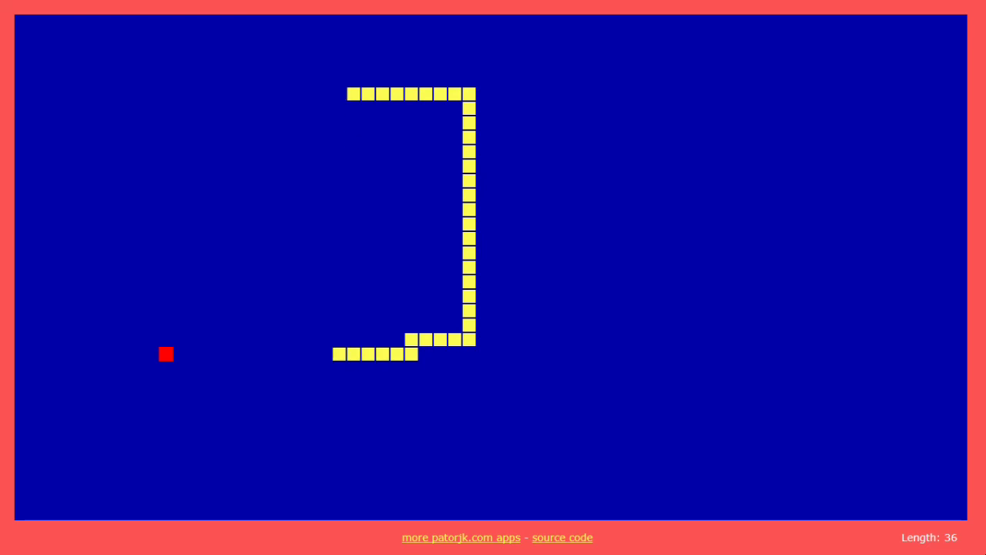
key("Up")
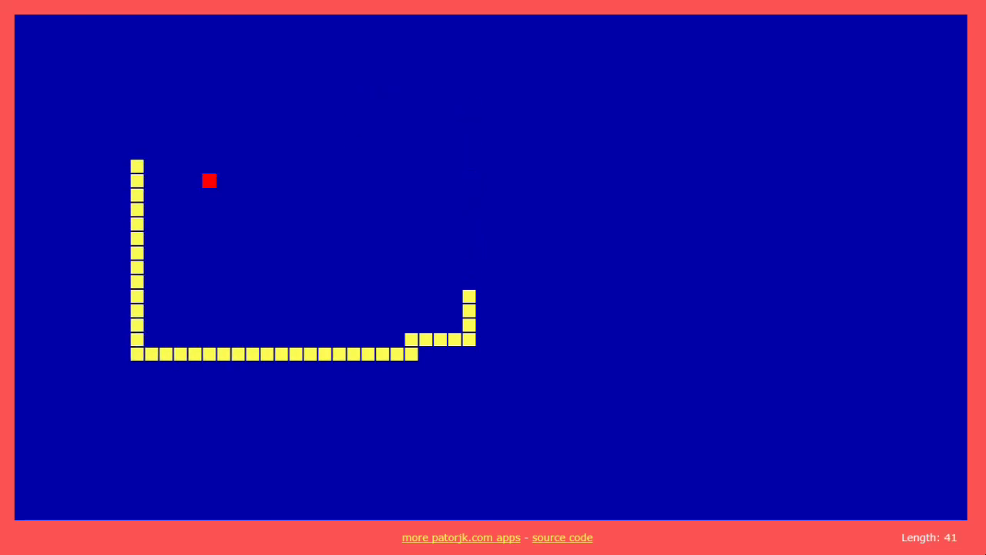
key("Right")
Zigzag the snake down and left to the bottom, then up toward the food
key("Down")
key("Right")
key("Down")
key("Left")
key("Down")
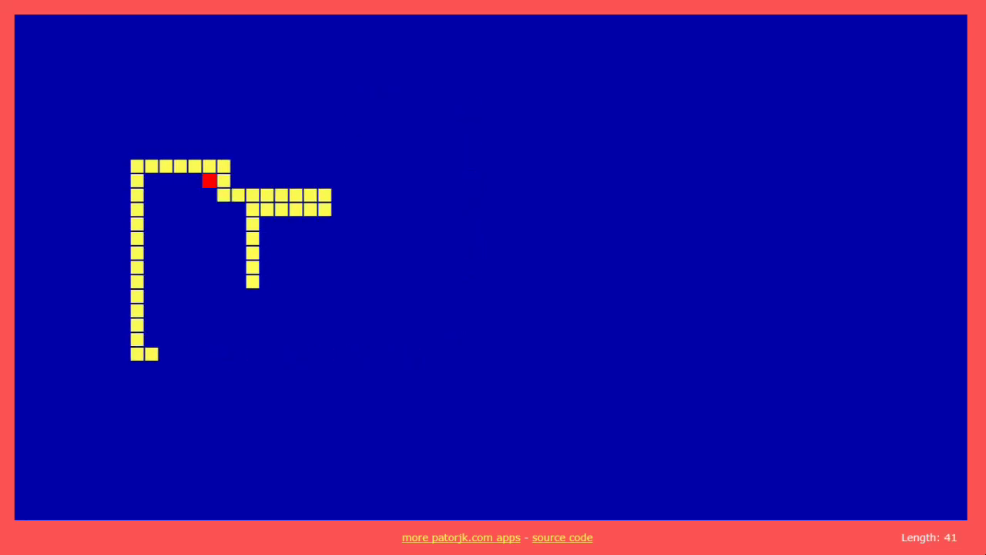
key("Left")
key("Down")
key("Left")
Line up under the food, then zigzag down the left side
key("Up")
key("Left")
key("Down")
key("Left")
key("Down")
key("Right")
Climb the left column and cross the top row at length 121 into the top wall
key("Down")
key("Left")
key("Down")
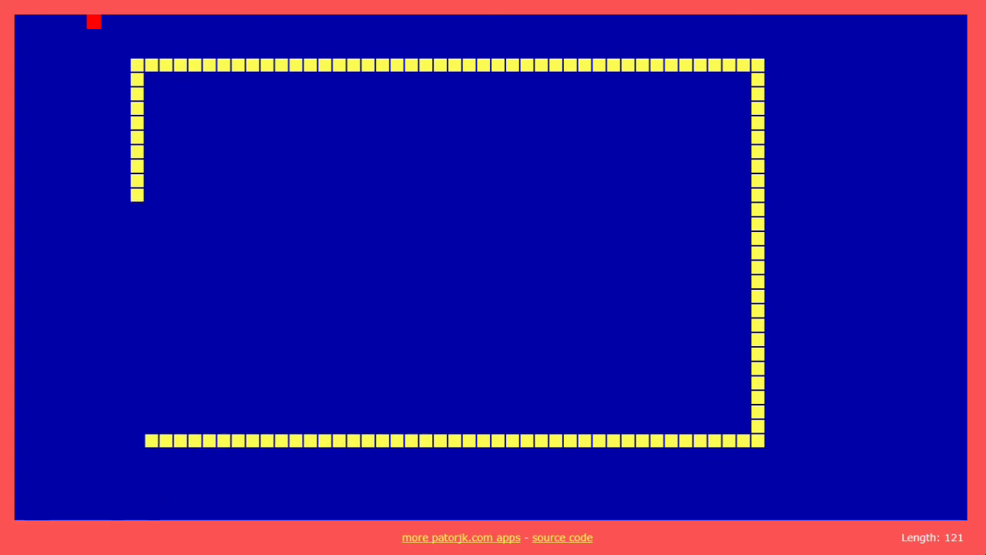
key("Up")
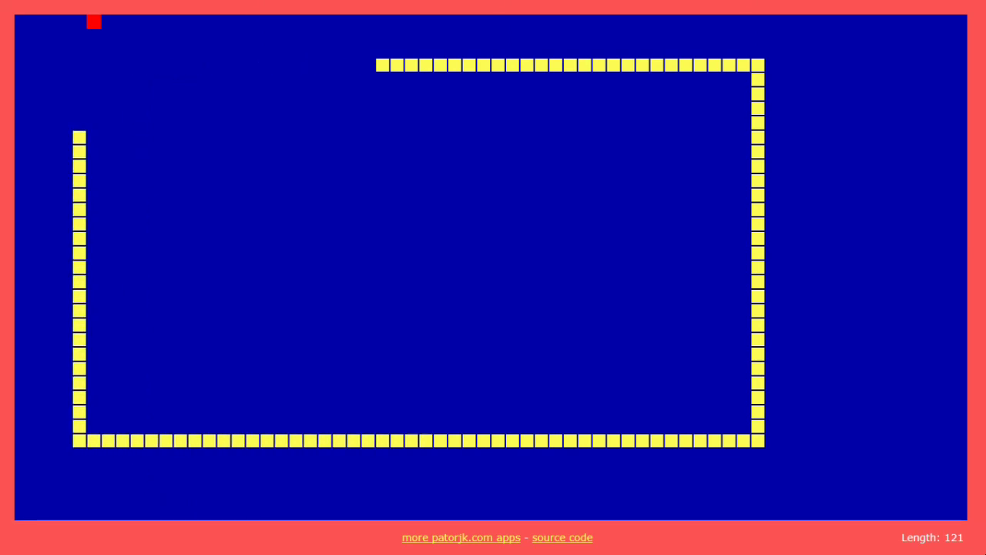
key("Right")
key("Up")
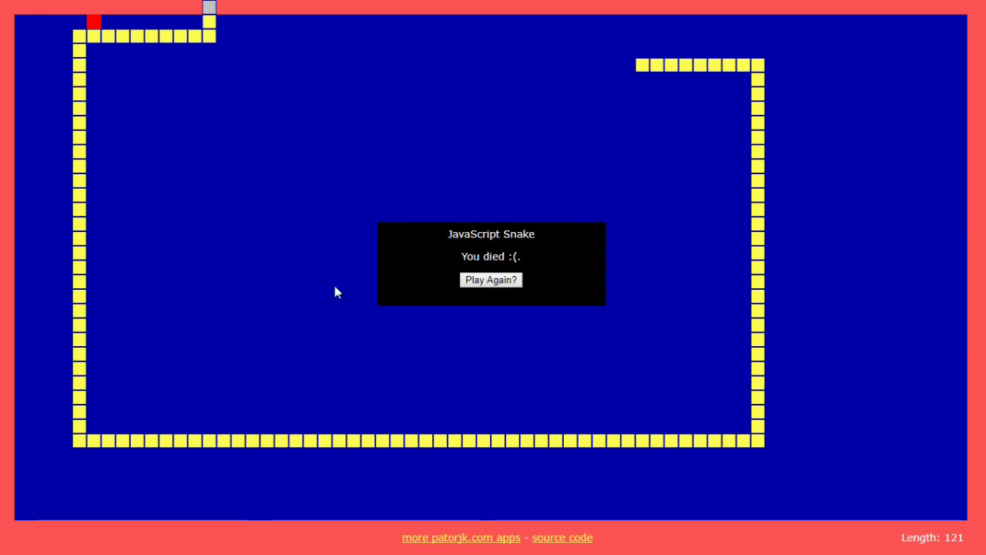